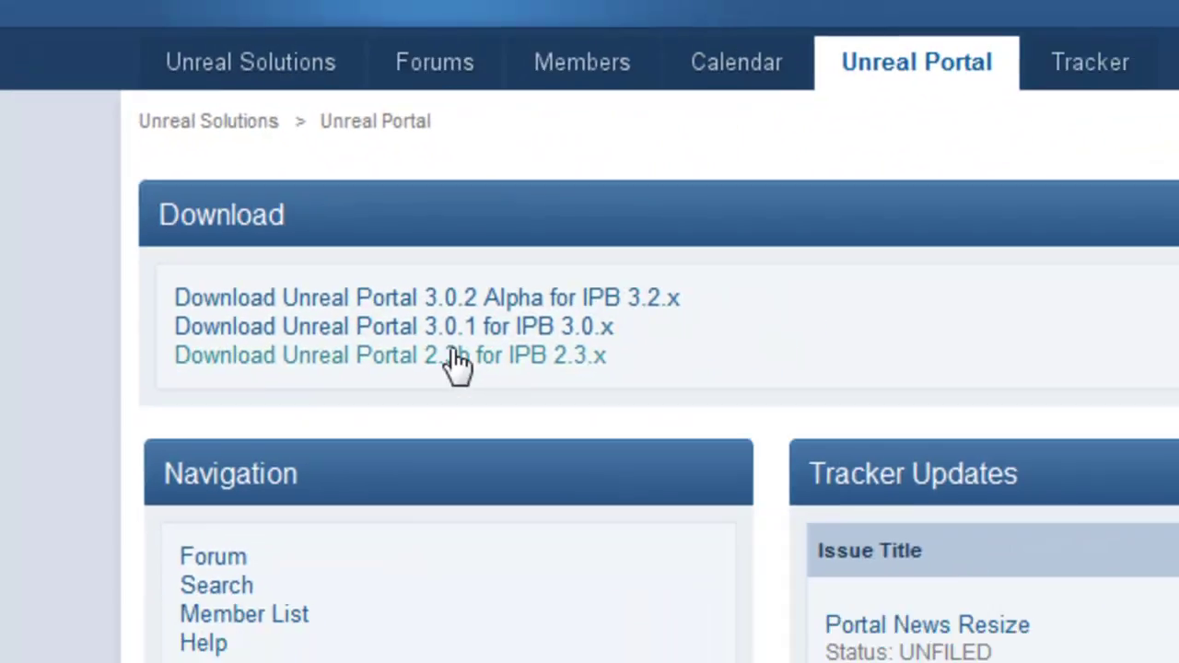
Download Unreal Portal 3.0.1.zip into a new 'Unreal Portal' folder and open it in WinRAR
click(434, 326)
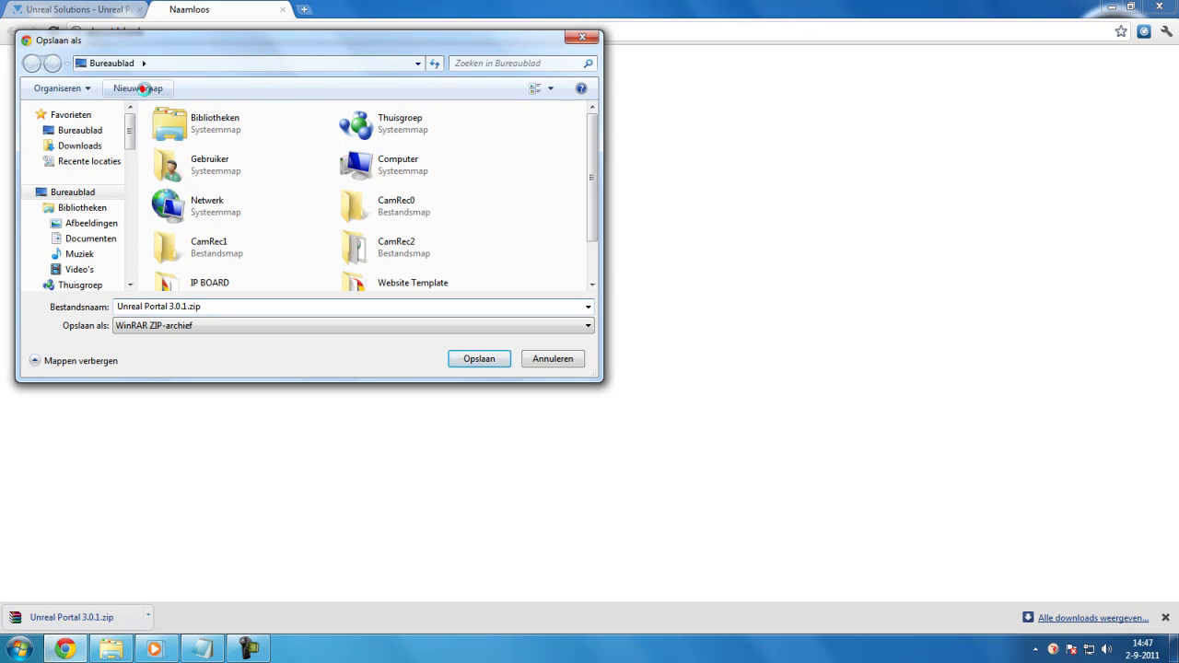
click(145, 89)
text(Unreal Portal)
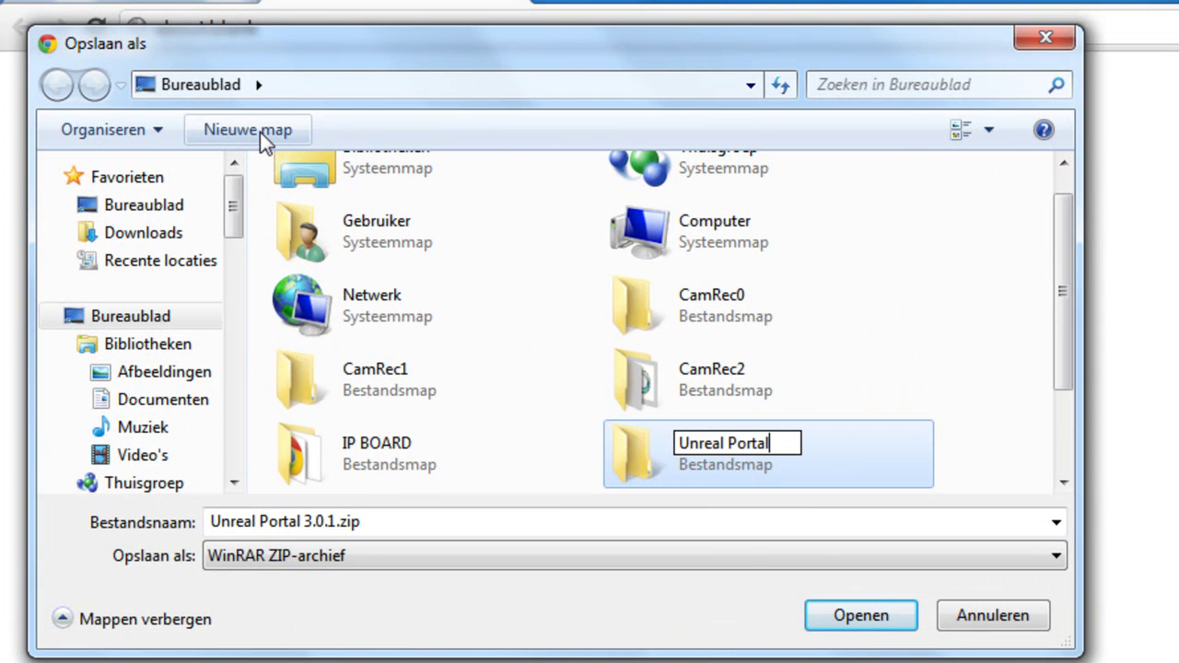
key(Return)
key(Return)
click(848, 616)
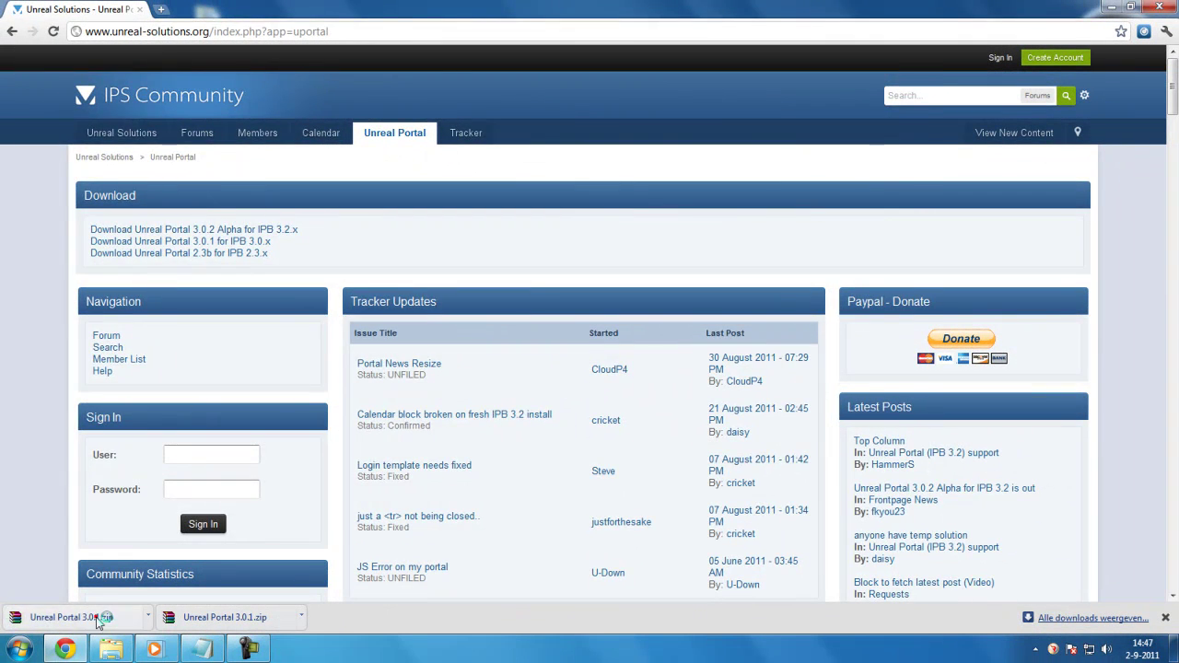
click(98, 619)
click(99, 214)
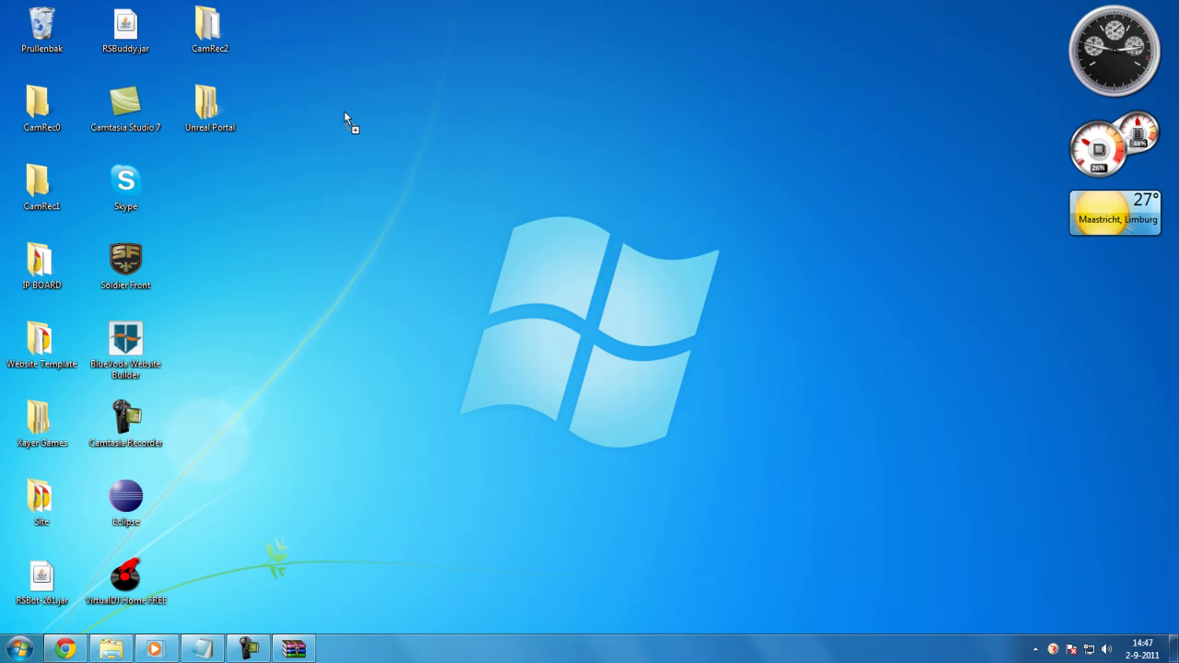
Delete the leftover Unreal Portal 3.0.1.zip from the Unreal Portal folder to the Recycle Bin
double_click(221, 109)
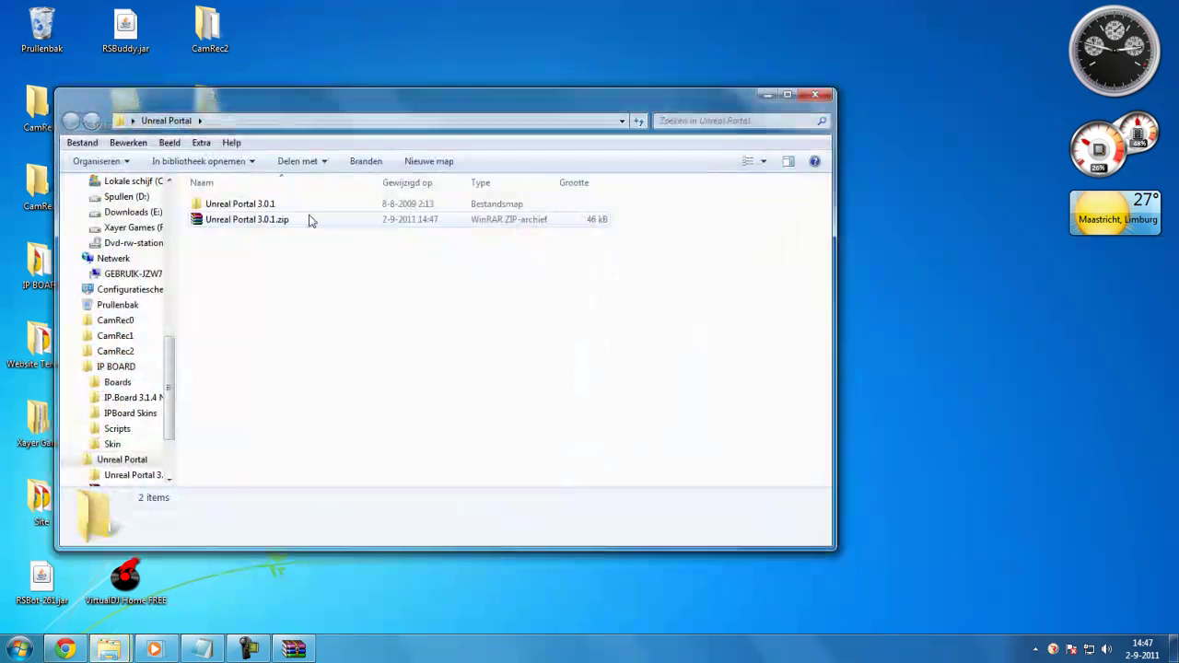
click(247, 205)
click(247, 221)
key(Delete)
key(Return)
key(Return)
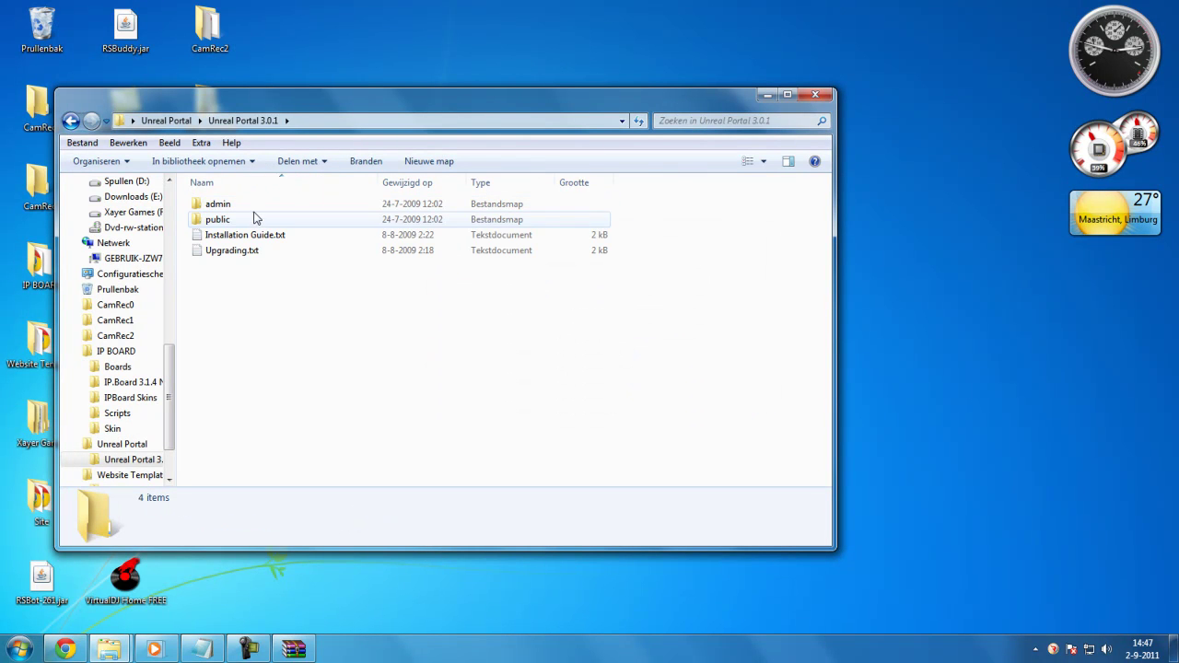
Close the WinRAR window and minimize Chrome
right_click(294, 649)
click(269, 609)
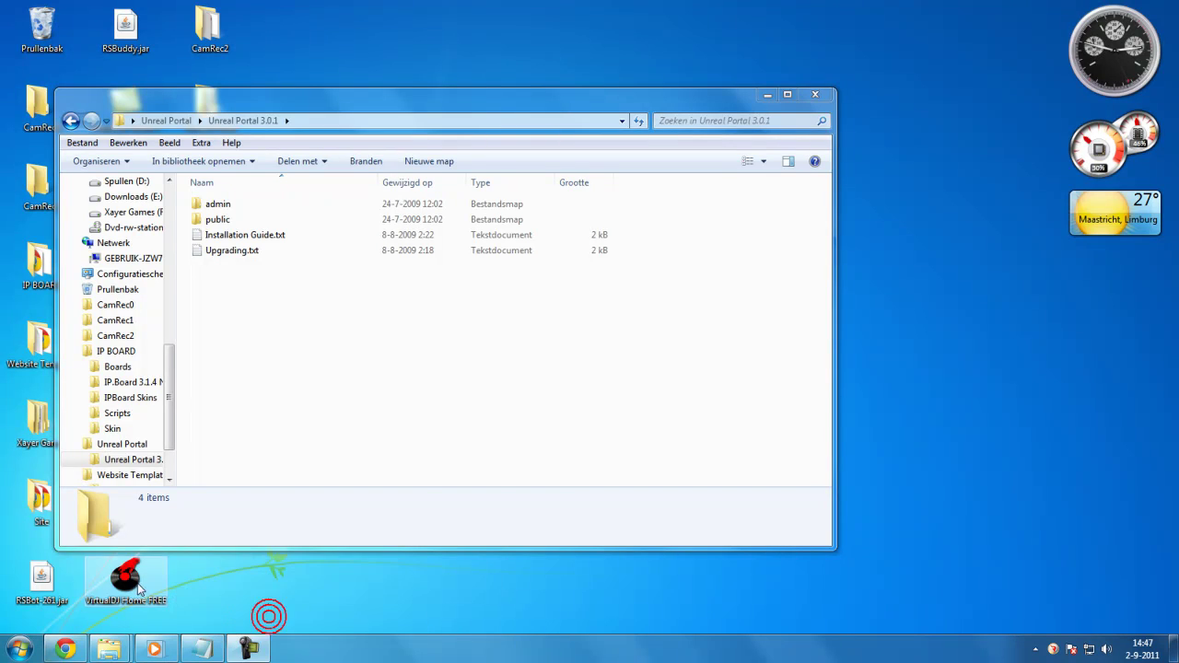
click(65, 648)
click(194, 30)
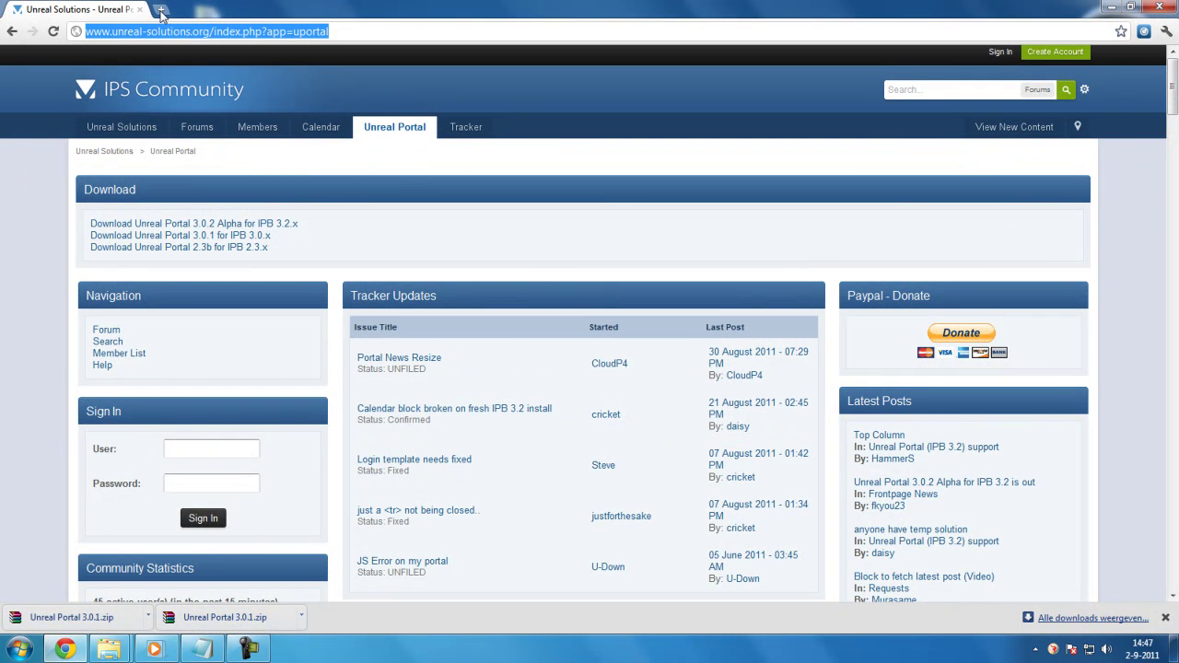
click(1148, 11)
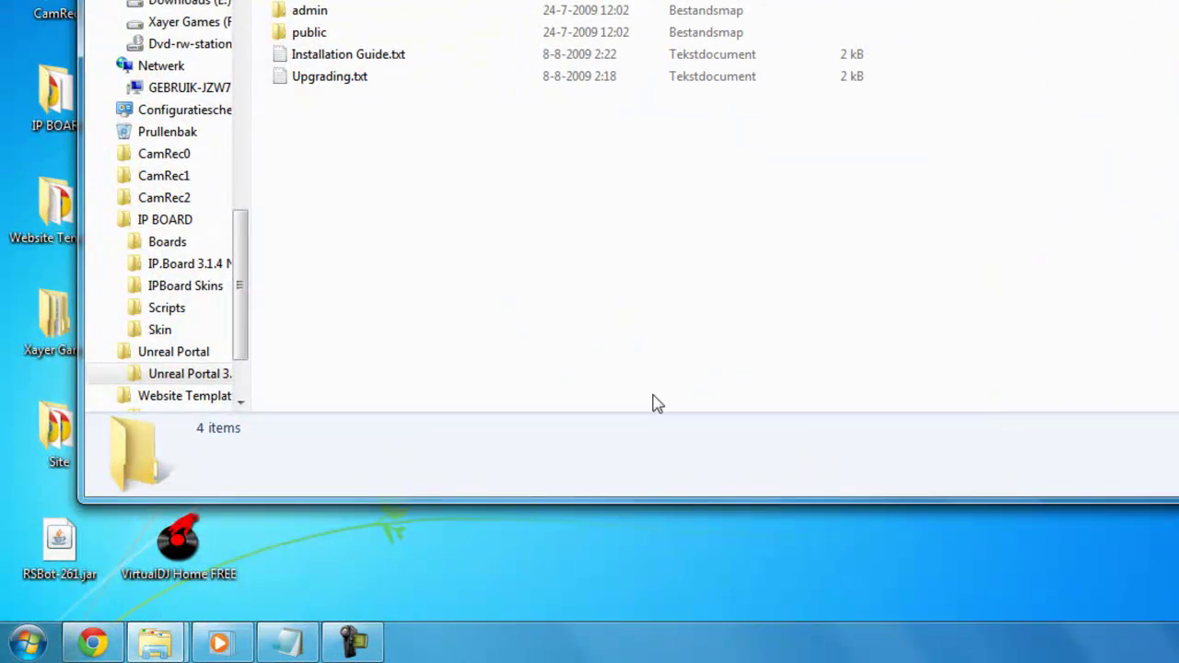
click(28, 642)
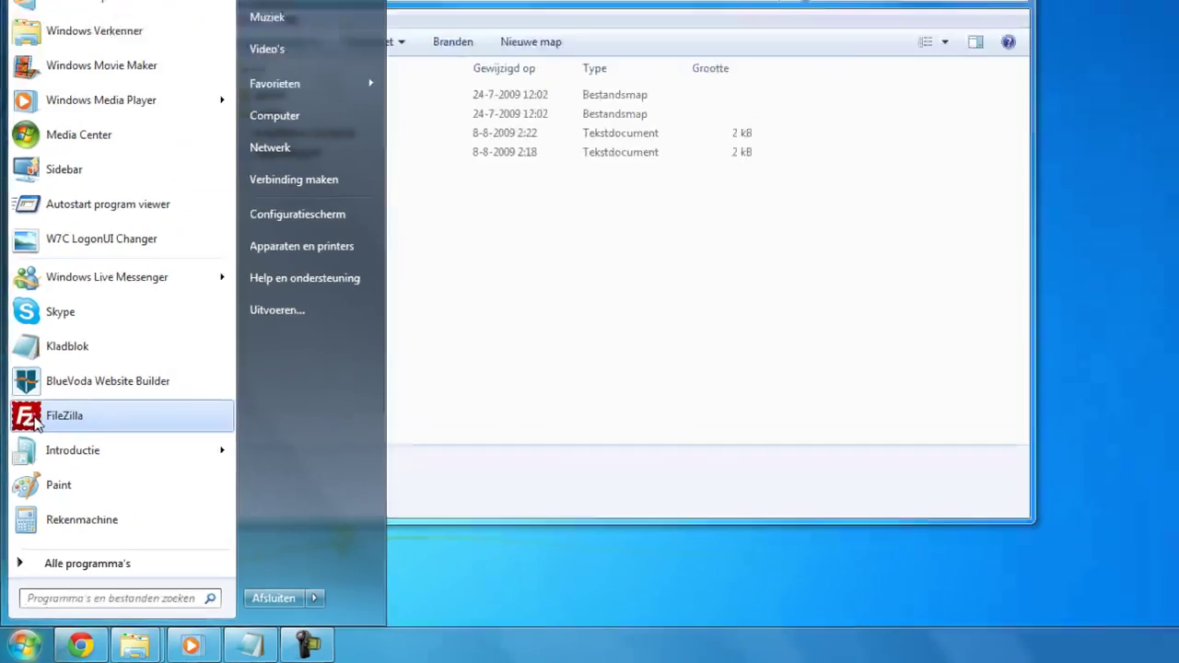
Launch FileZilla, reconnect to the saved host, and browse to /public_html/forum
click(109, 403)
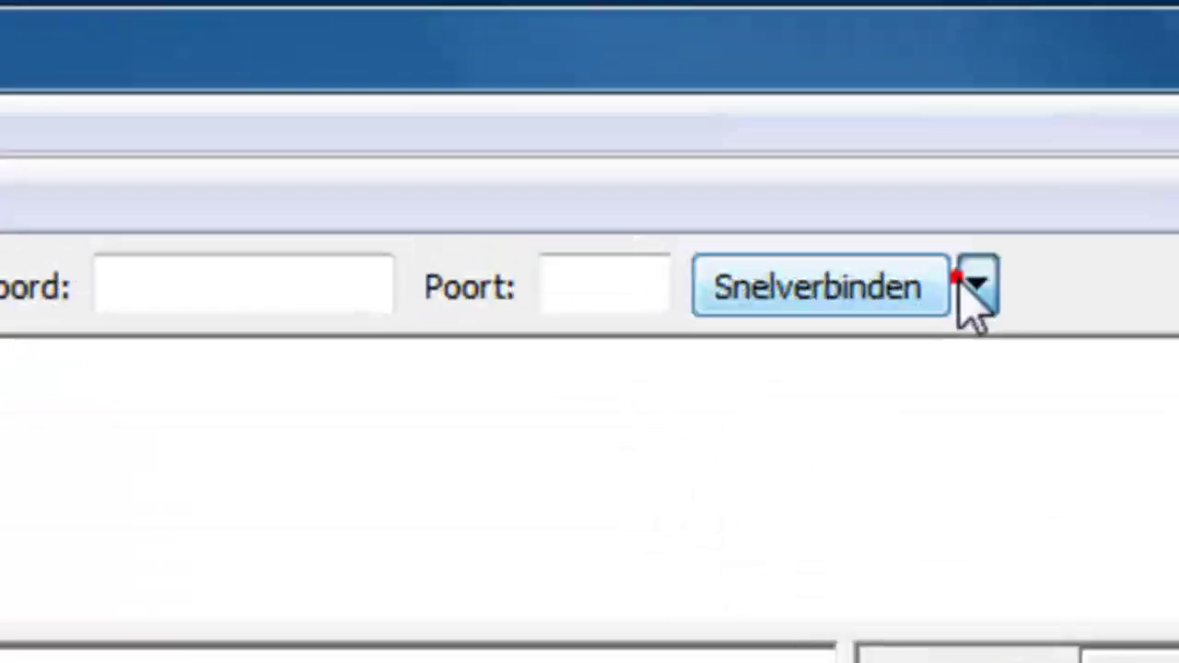
click(1017, 293)
key(Return)
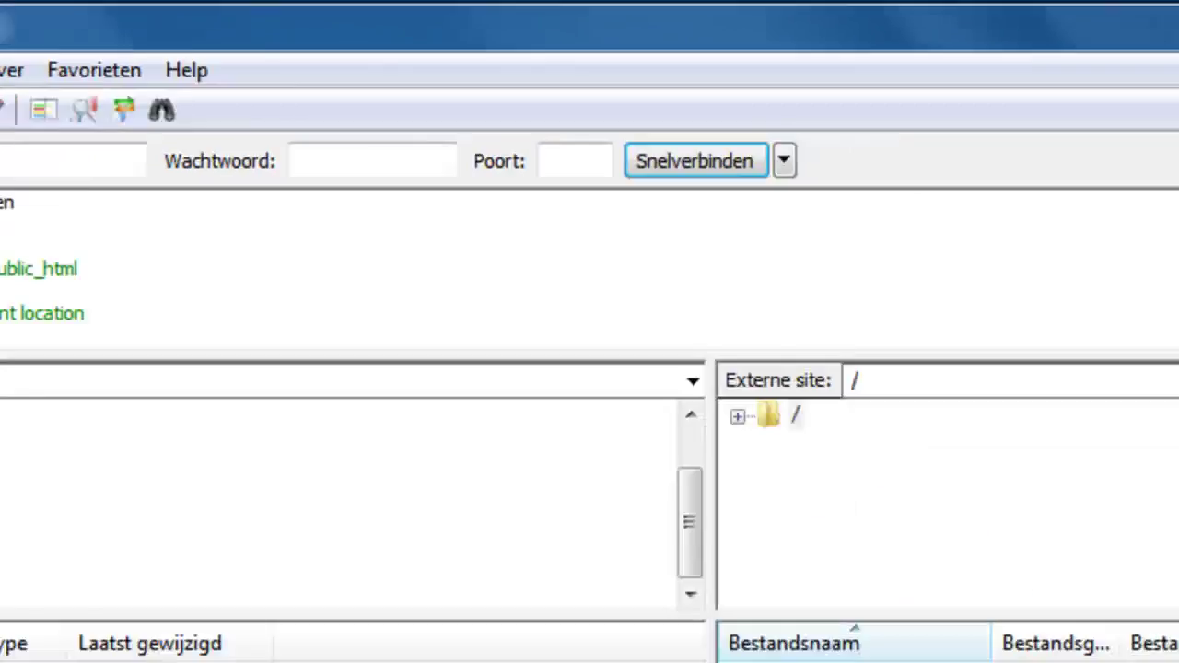
double_click(650, 295)
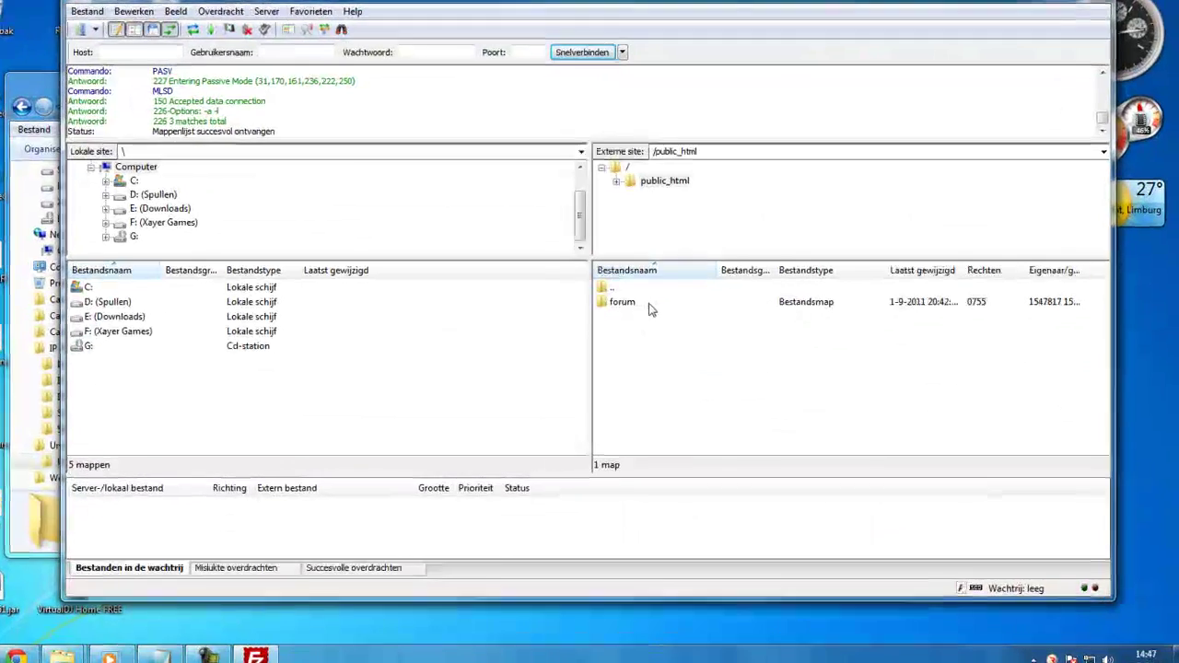
double_click(649, 305)
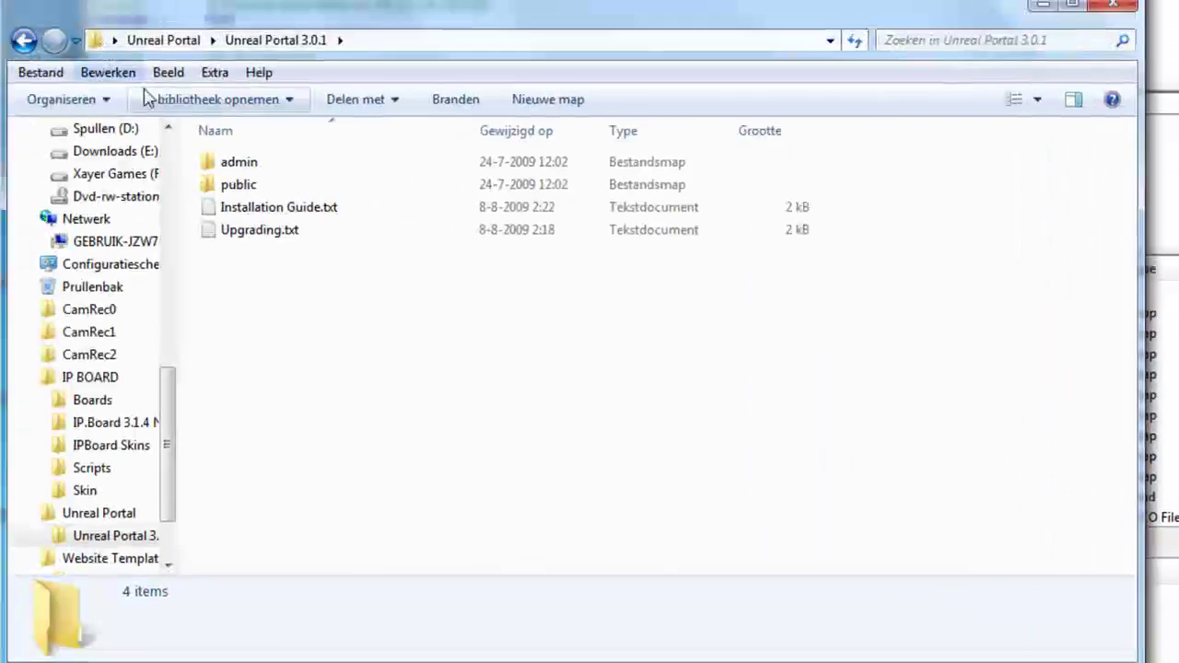
Upload the admin and public folders into the forum folder, overwriting existing files
click(296, 186)
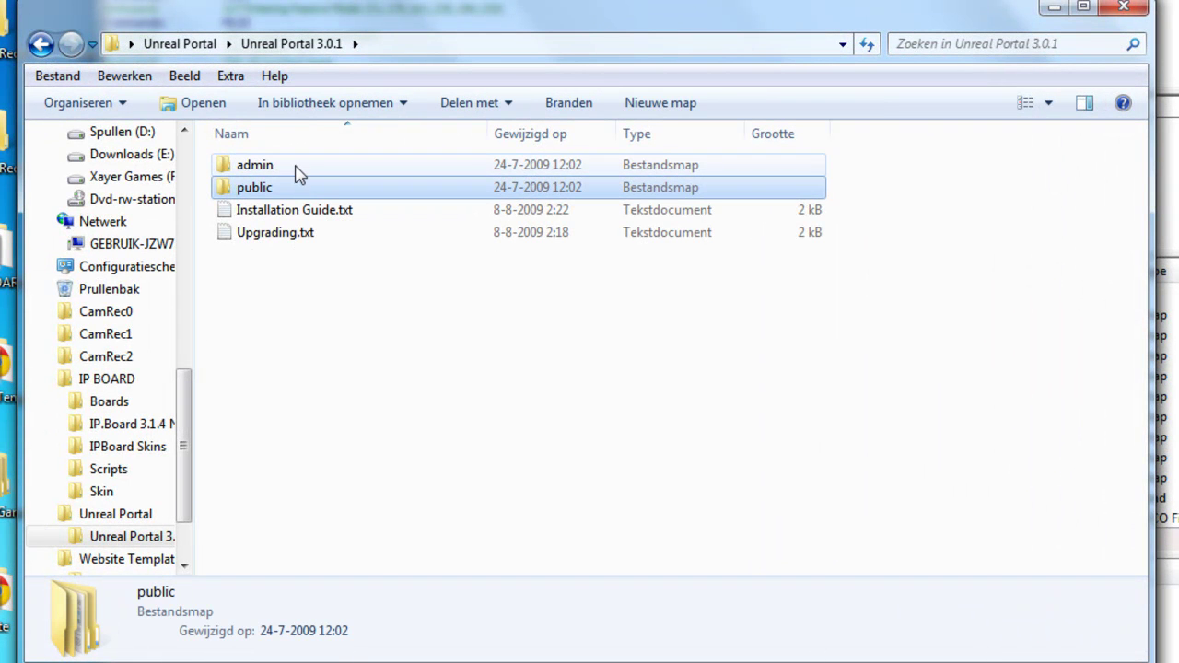
ctrl+click(295, 166)
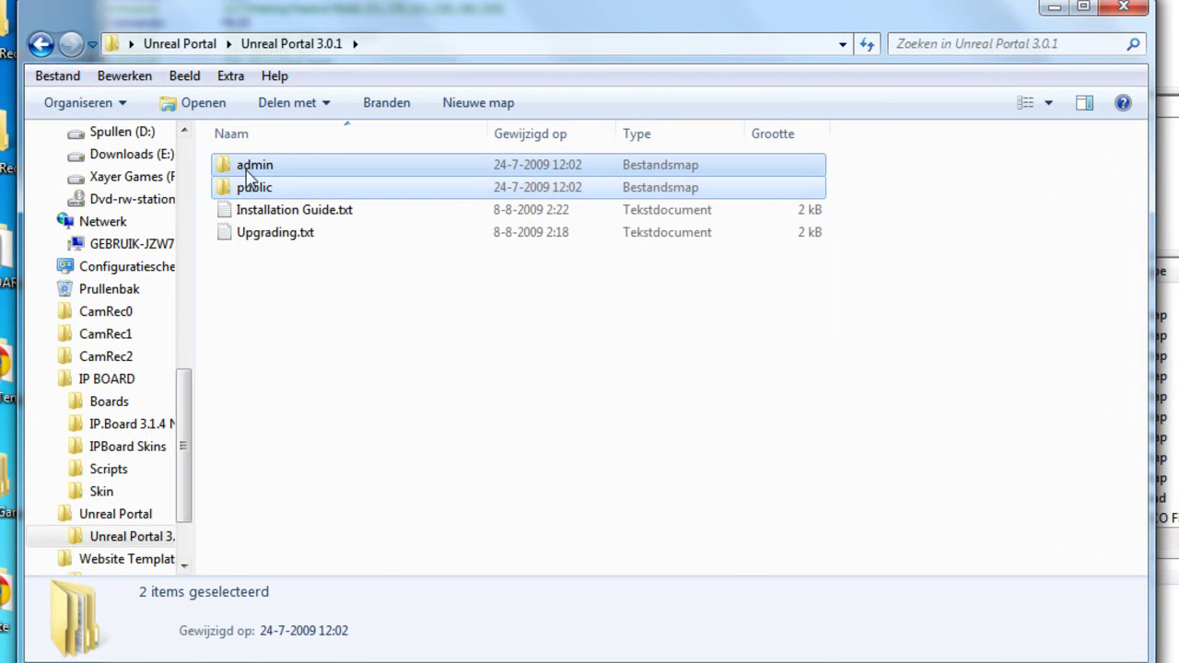
mouse_move(243, 164)
mouse_down()
mouse_move(564, 212)
mouse_move(1174, 396)
mouse_up()
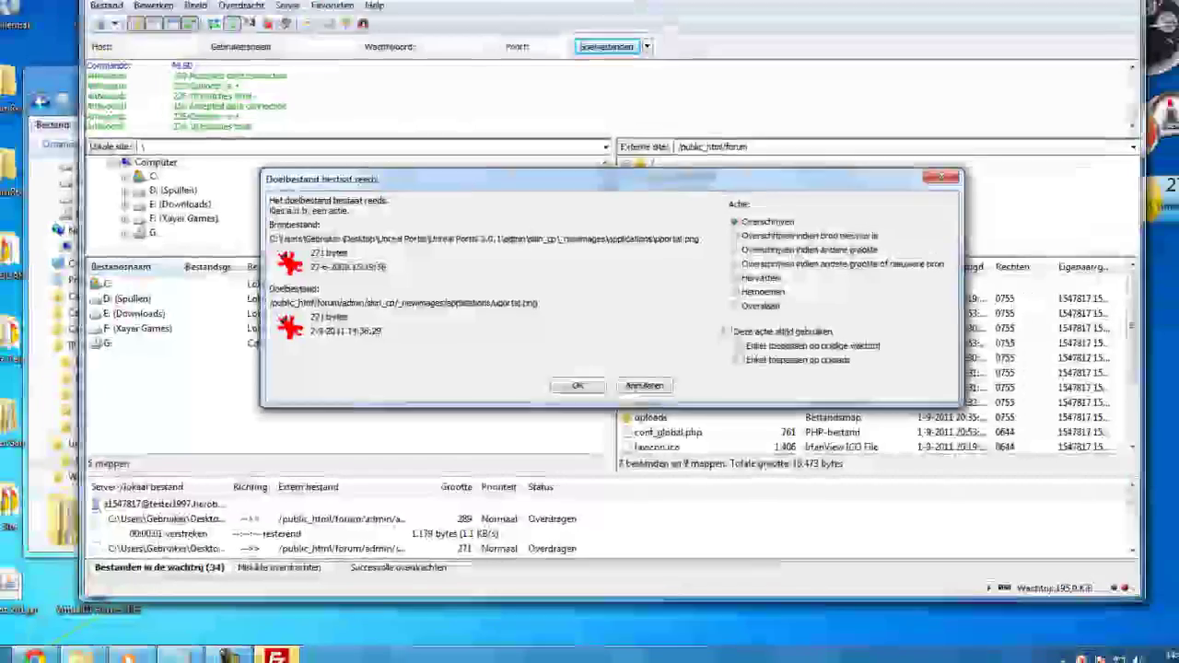
click(741, 320)
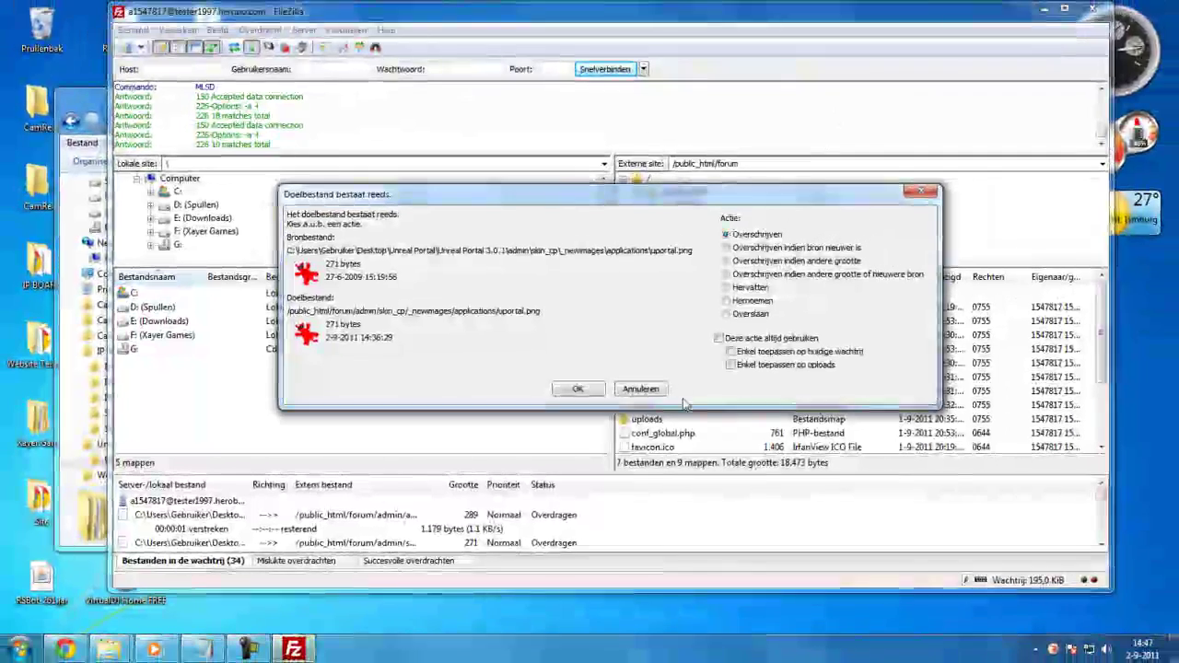
click(754, 337)
click(578, 388)
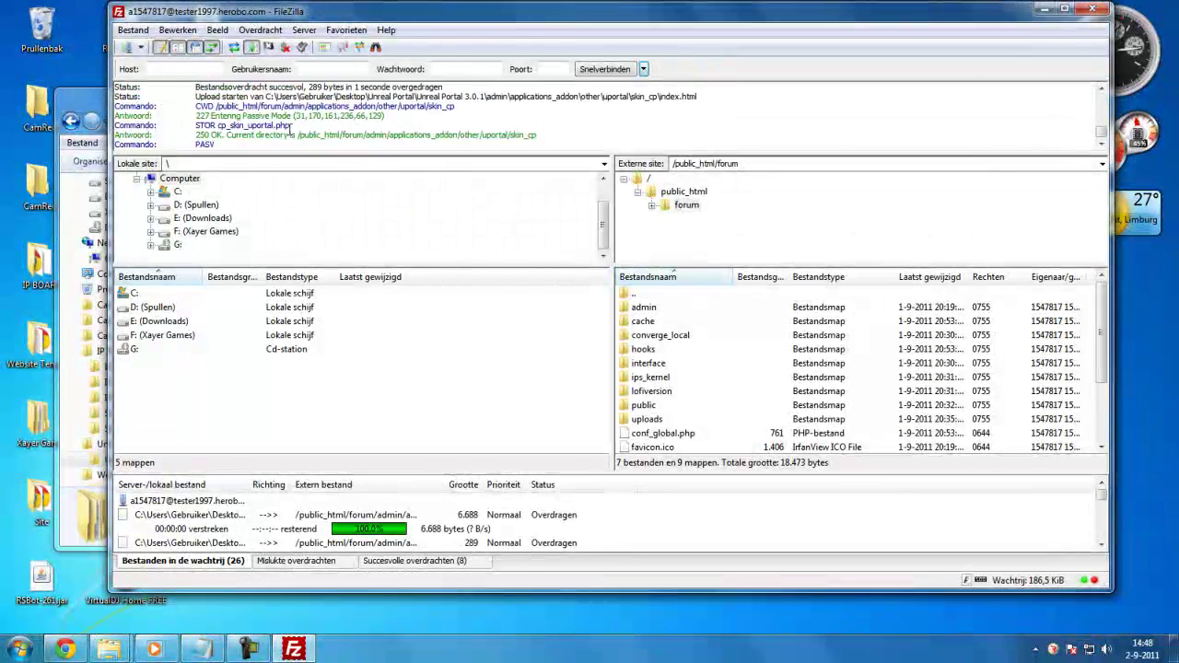
Close the Explorer window and minimize FileZilla once transfers finish
click(92, 98)
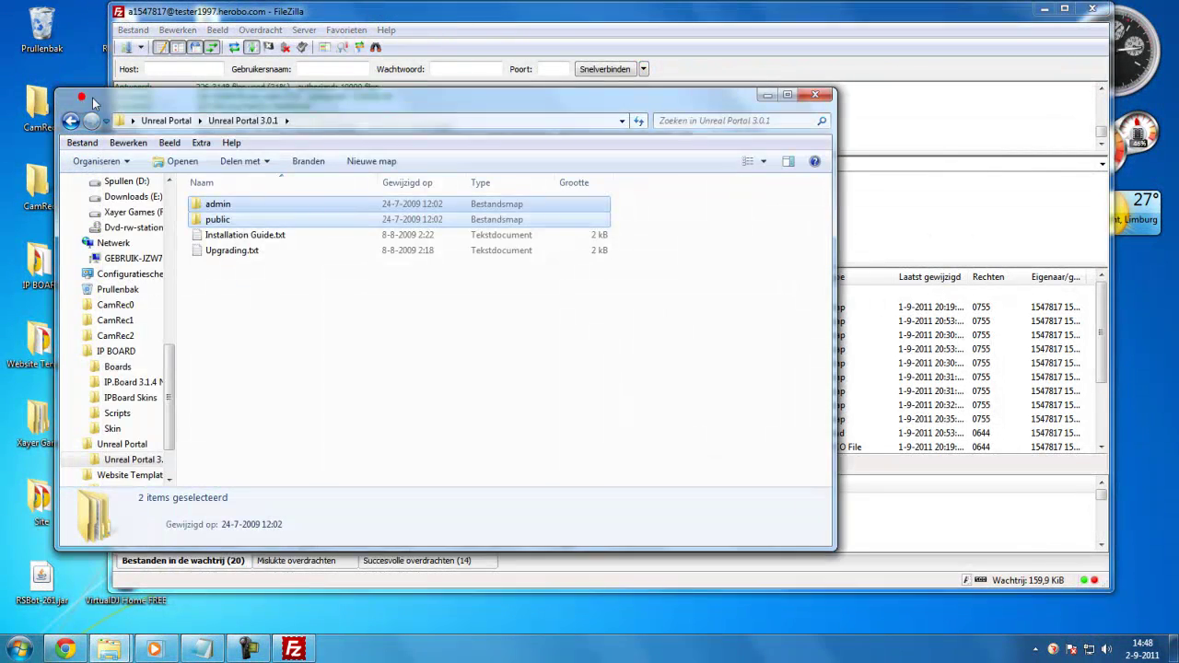
click(814, 95)
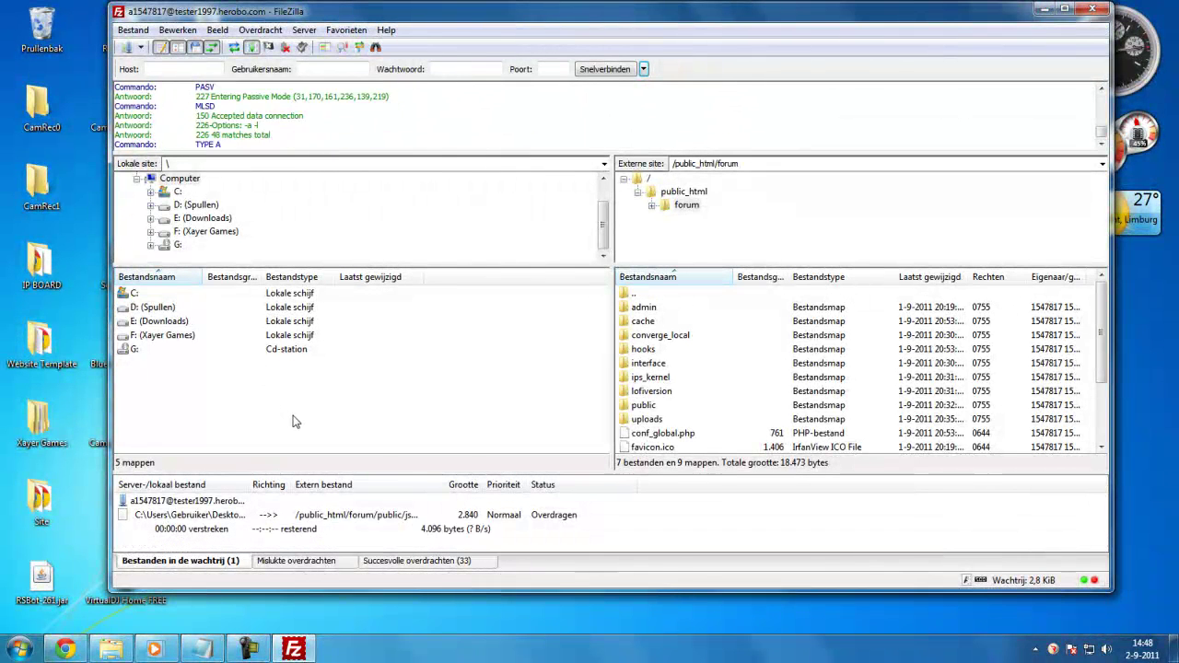
click(1044, 9)
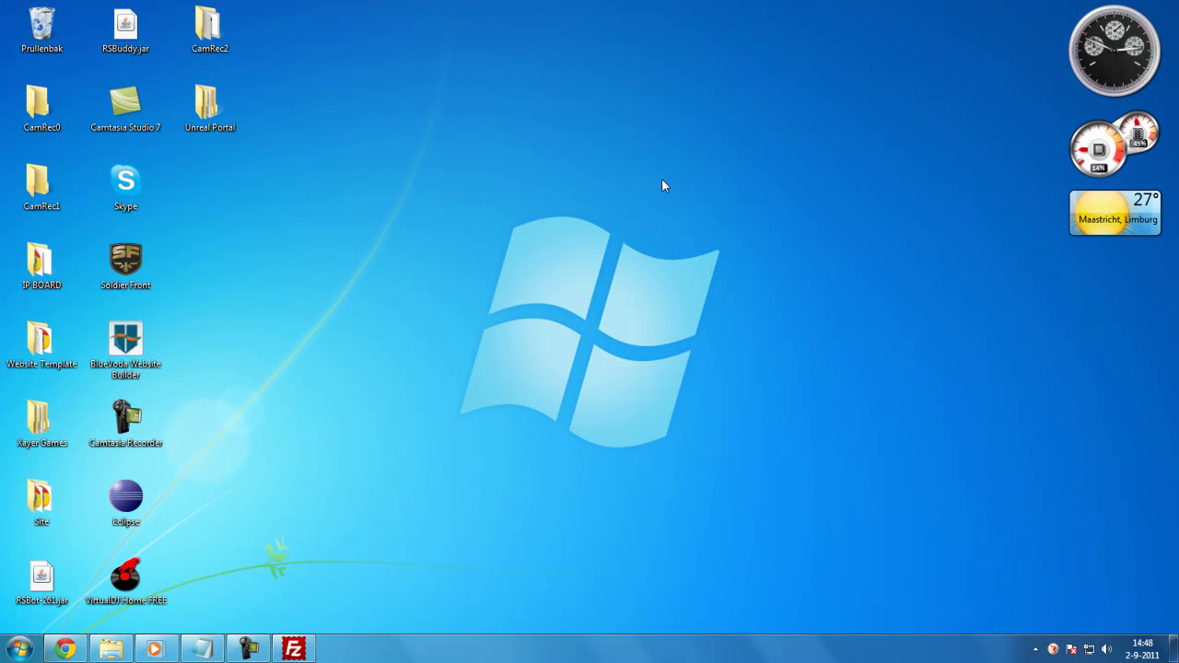
Load the forum address in Chrome and follow the 'Log in to your Admin CP' link
click(85, 644)
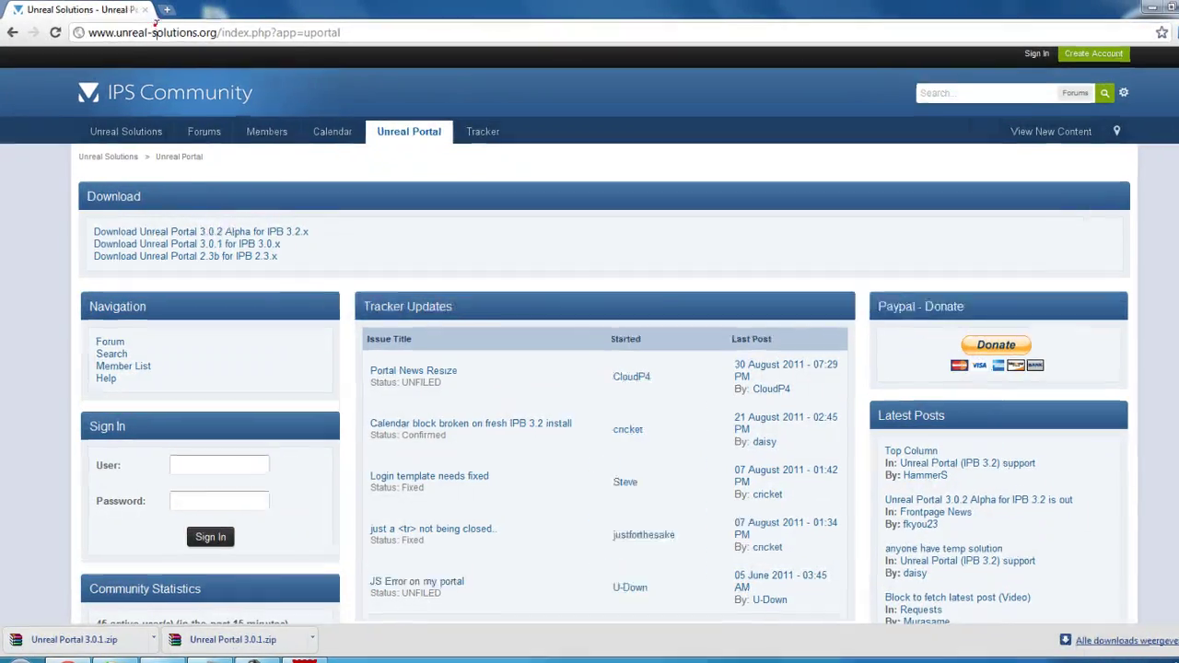
click(153, 30)
text(te)
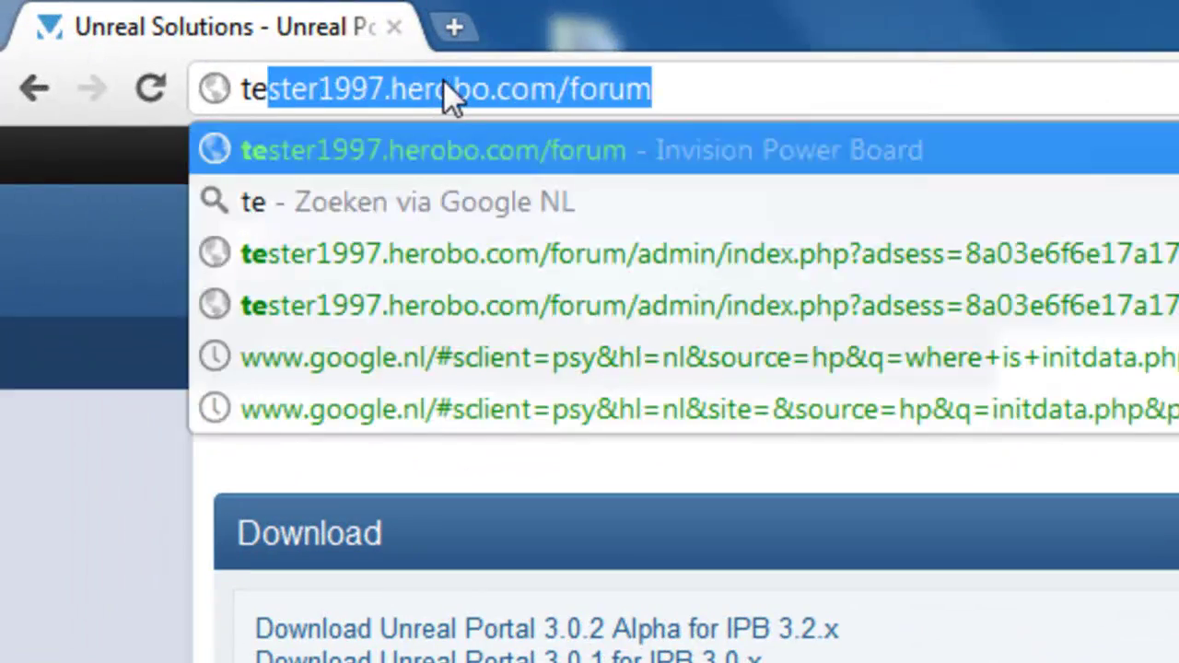
key(Return)
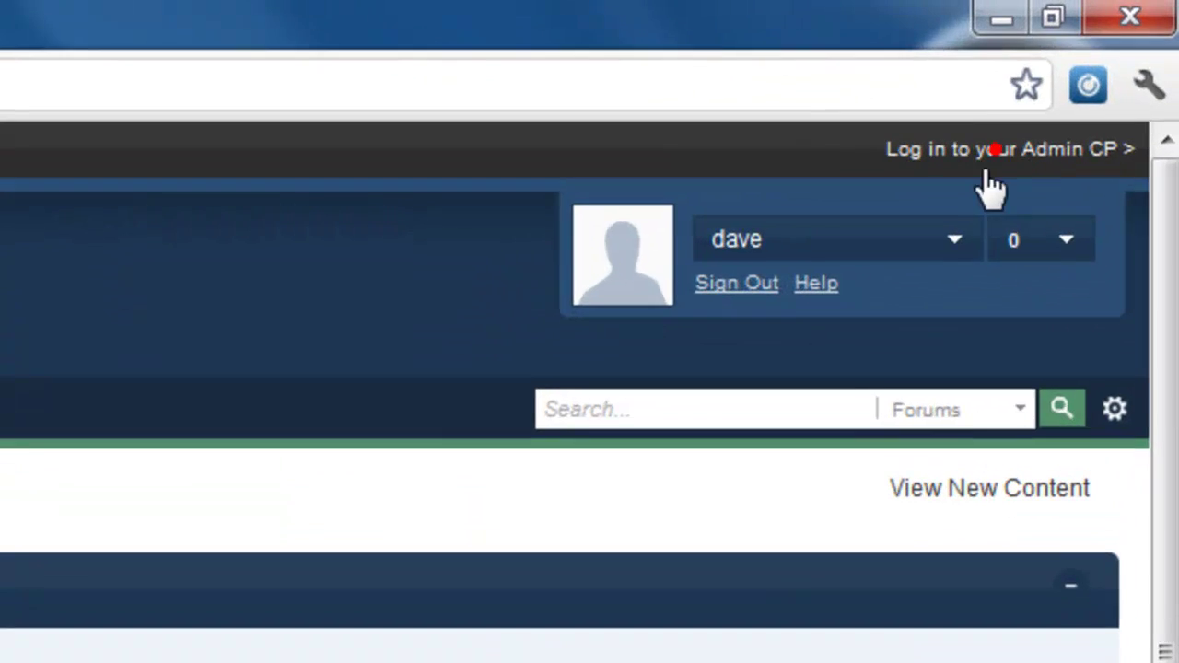
click(1107, 57)
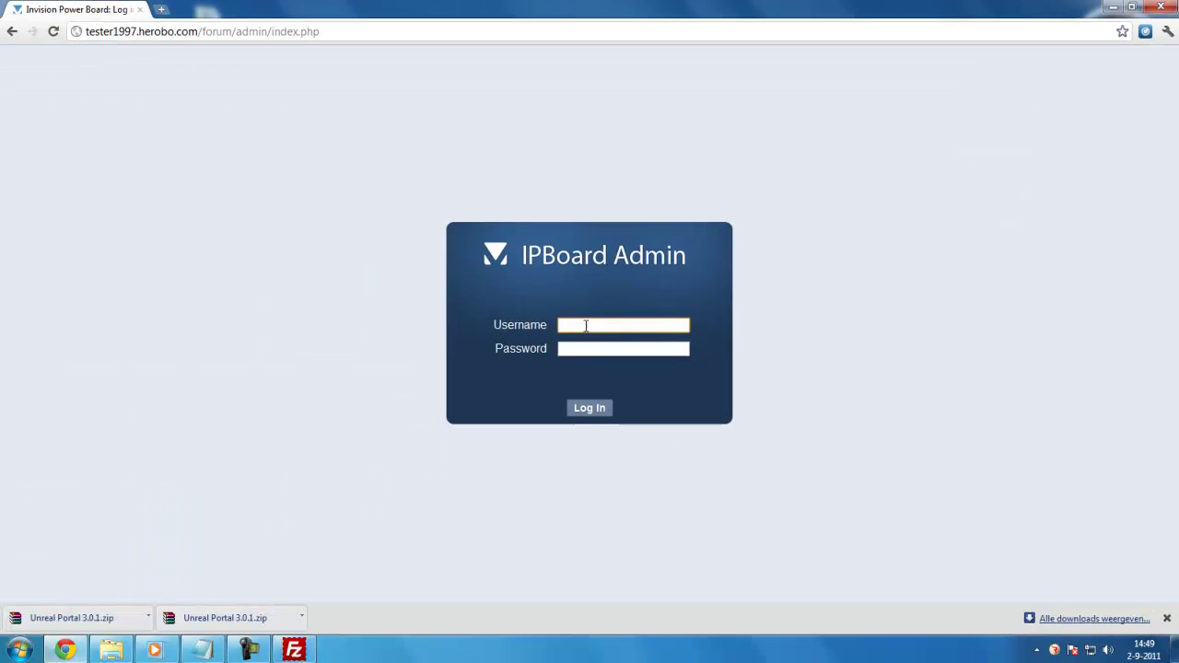
Sign in to the Admin CP with the saved admin username and the password
click(599, 327)
click(598, 358)
click(600, 351)
key(Return)
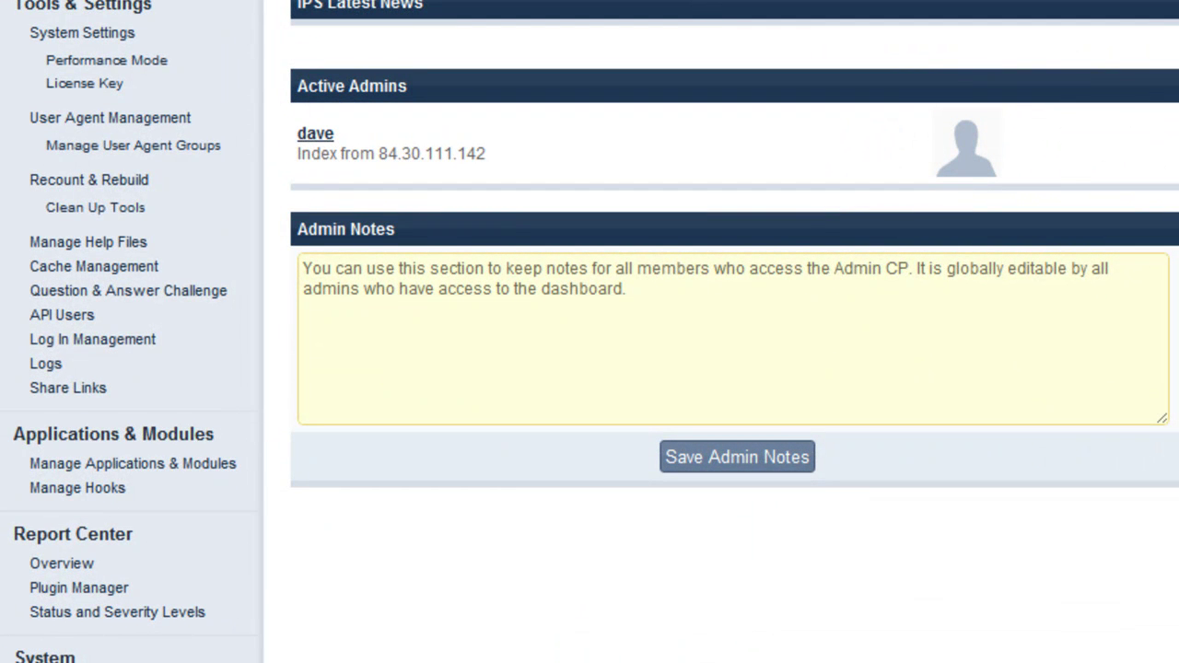
Open Manage Applications & Modules and find Unreal Portal under Applications Not Installed
drag(255, 472, 40, 454)
click(69, 466)
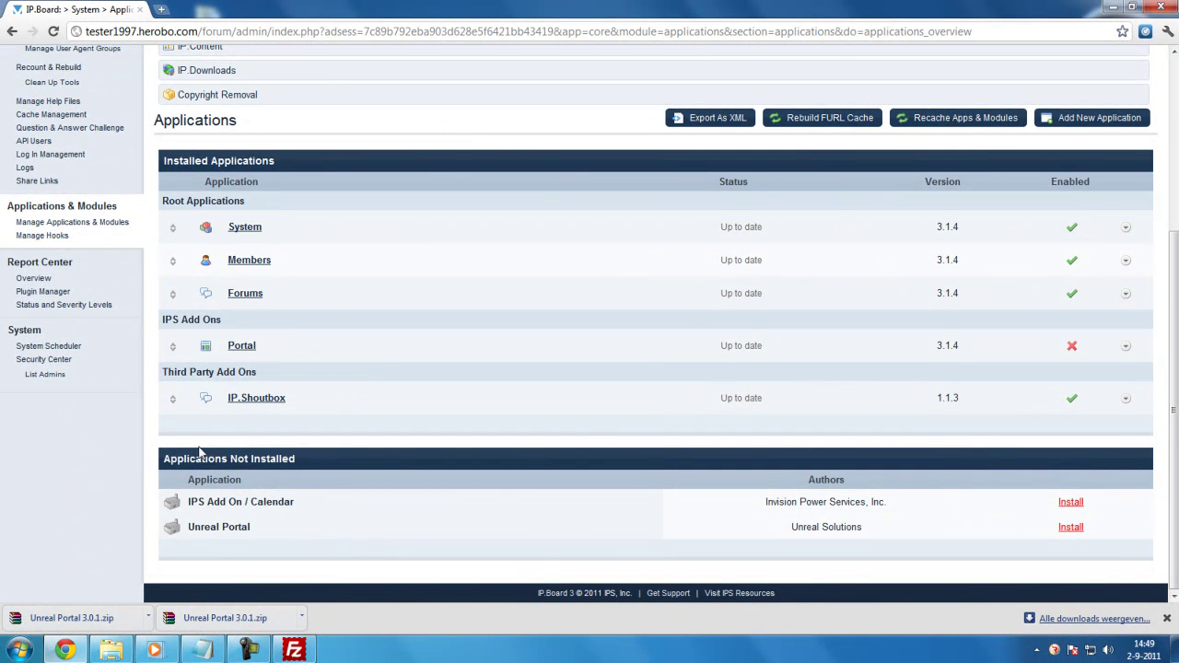
drag(190, 528, 244, 529)
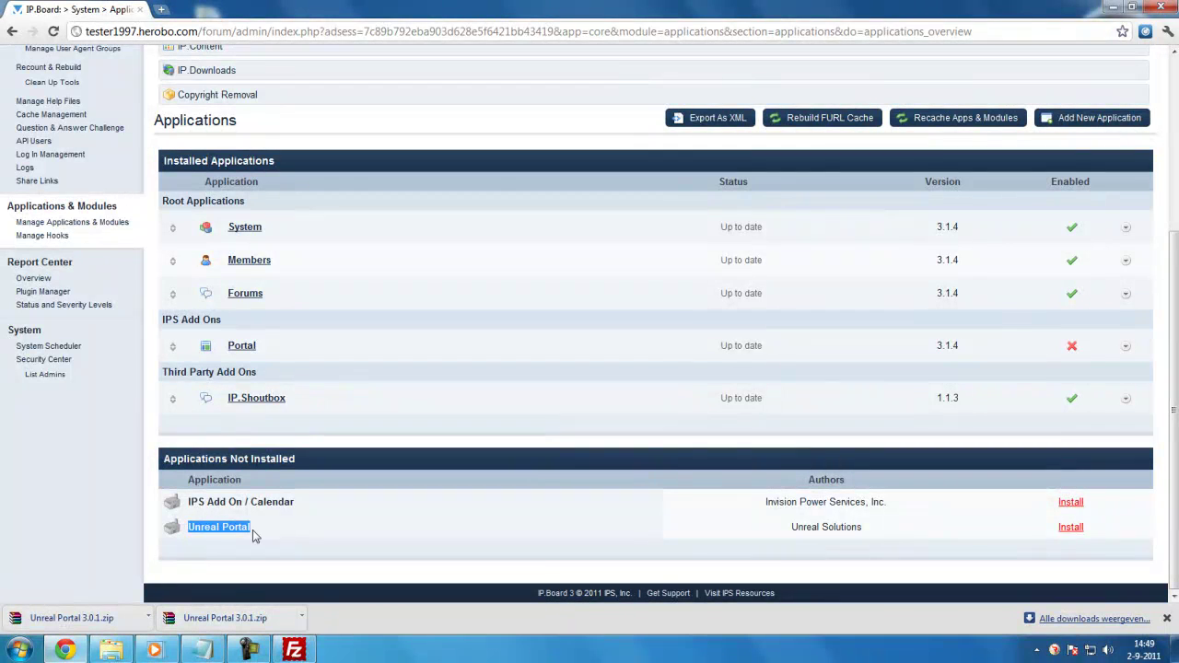
Run the Unreal Portal installer, skipping duplicate tables, through to completion and return to the overview
click(625, 551)
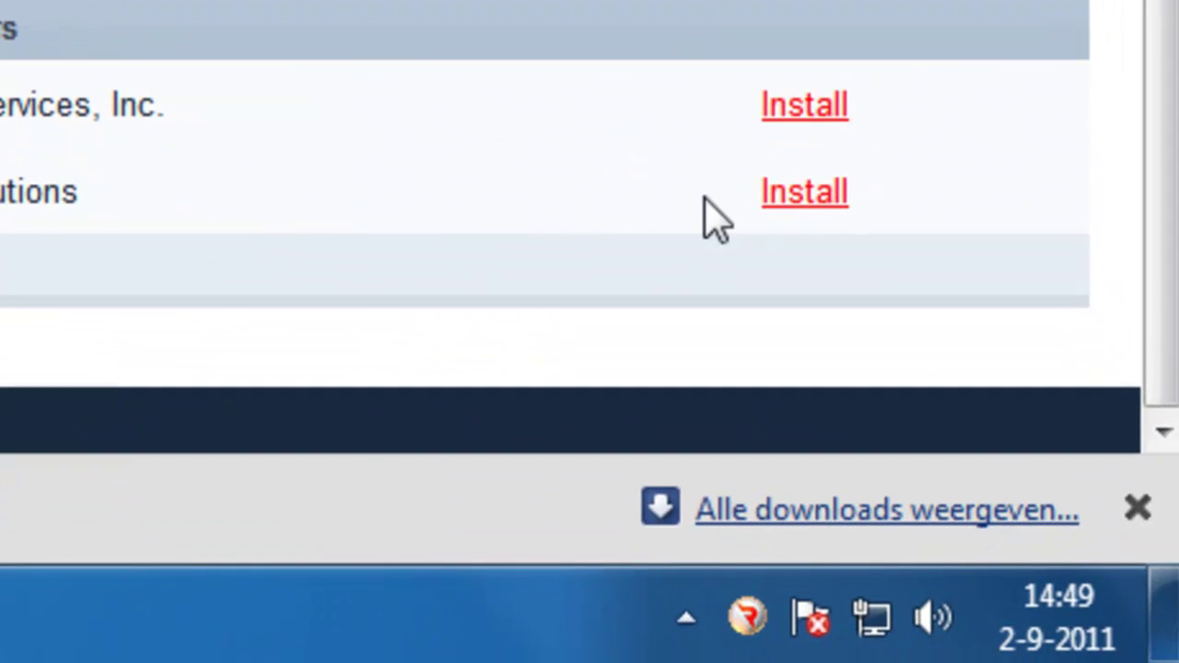
click(803, 195)
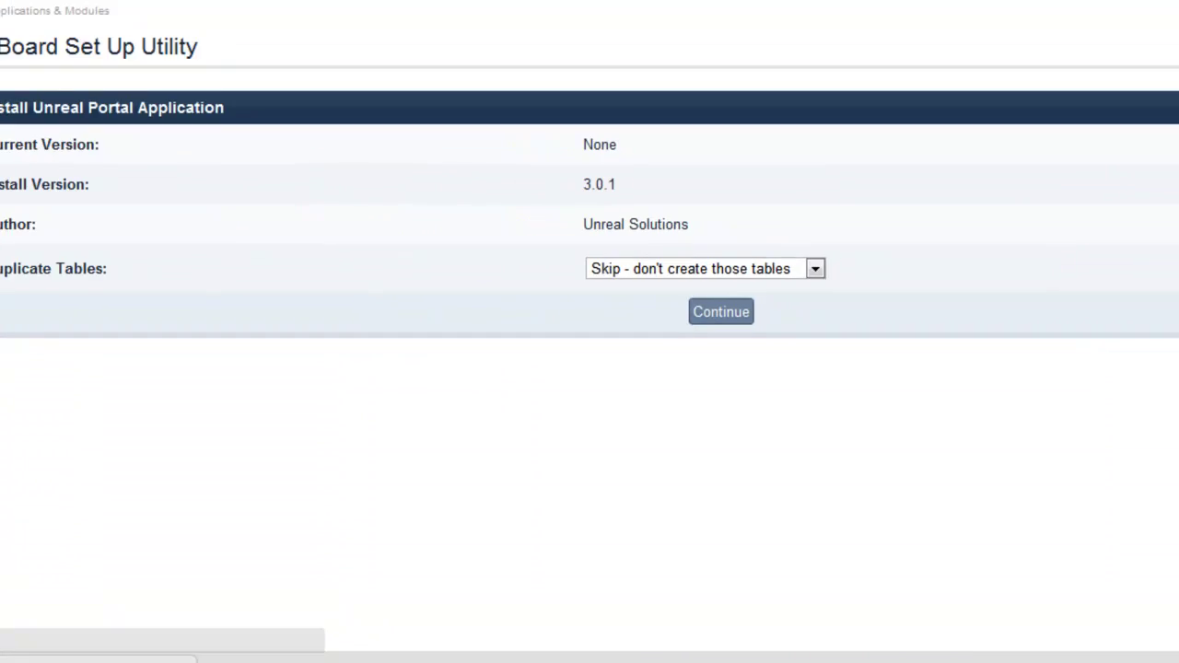
click(770, 327)
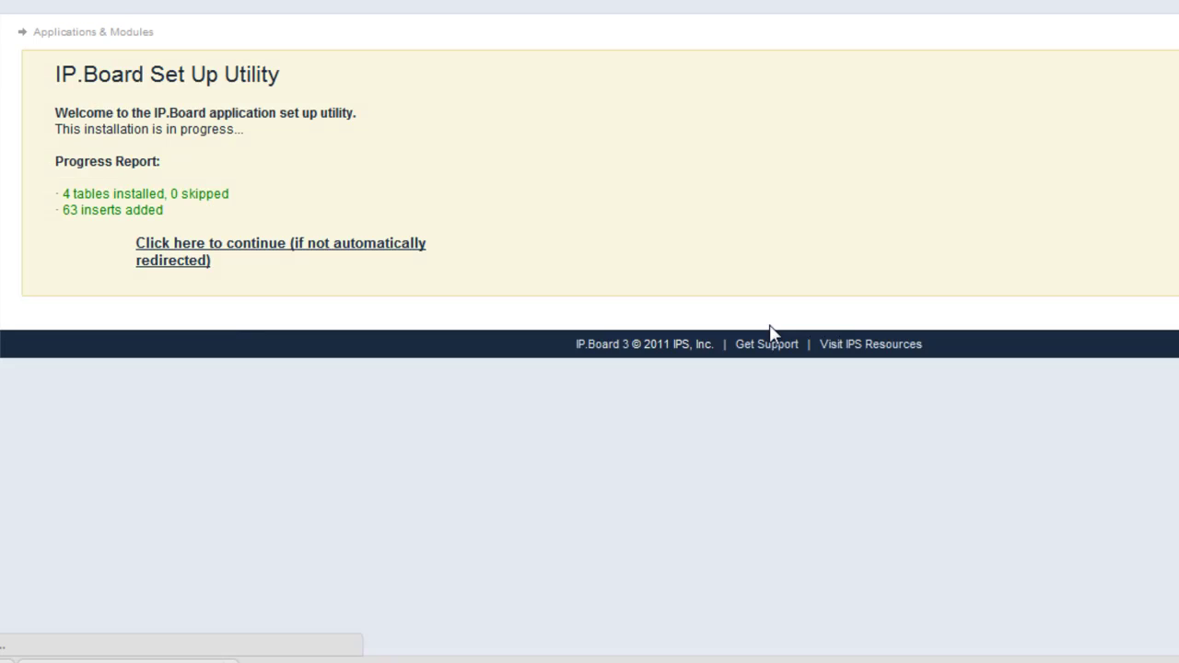
click(299, 230)
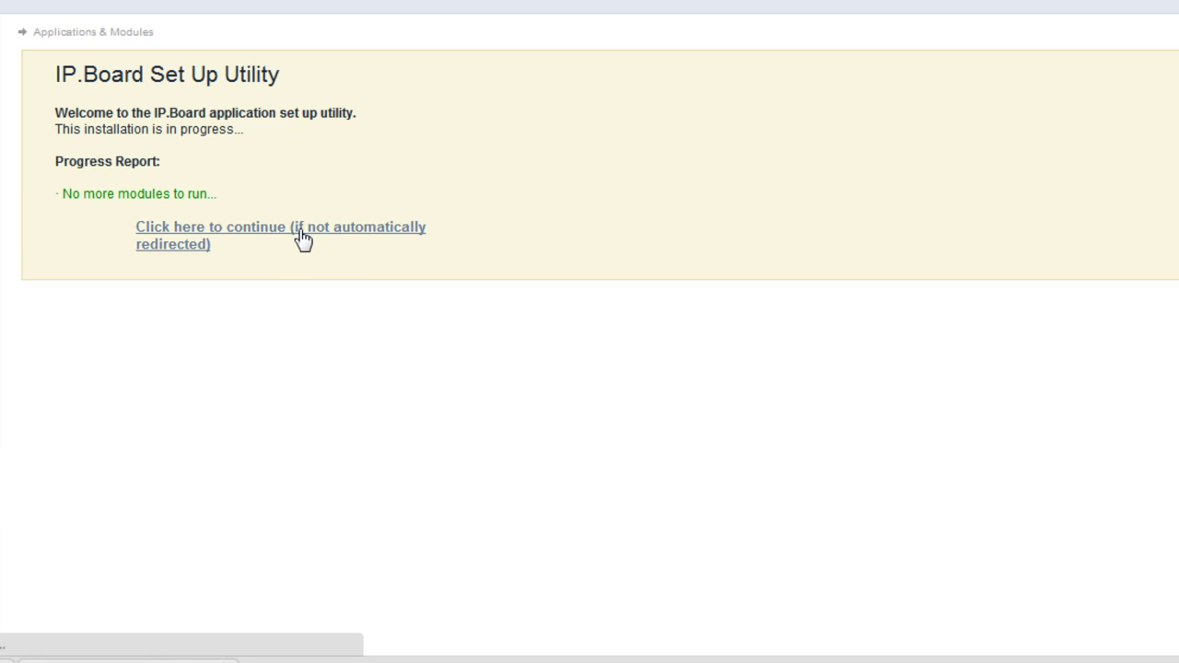
click(298, 229)
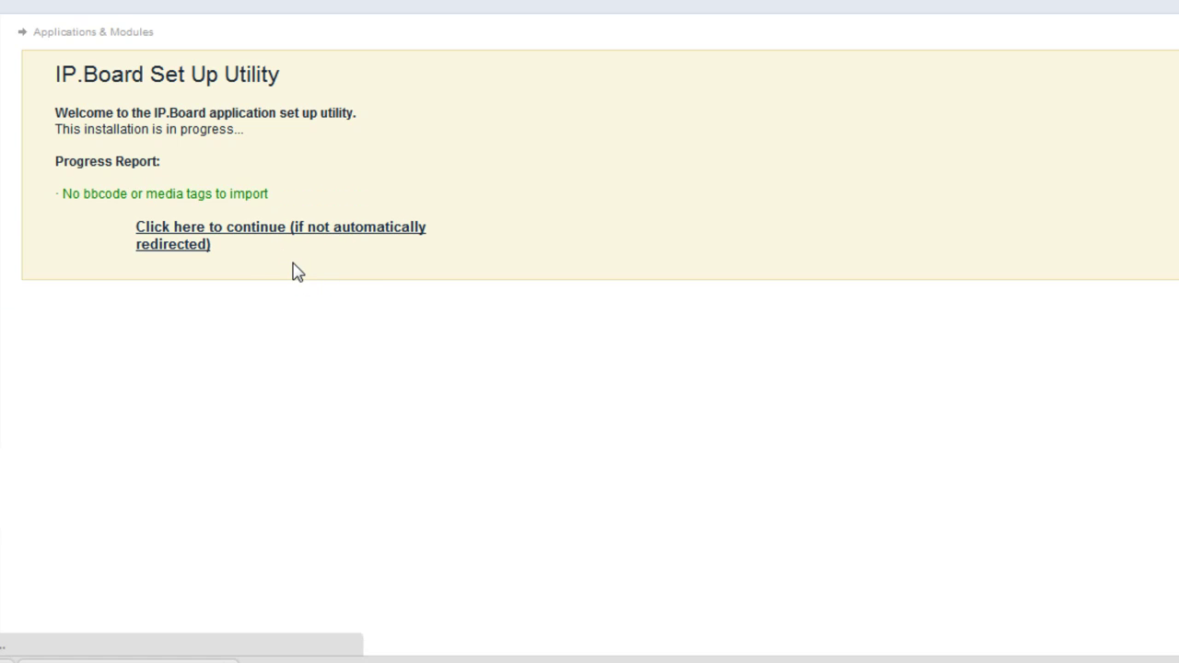
click(311, 231)
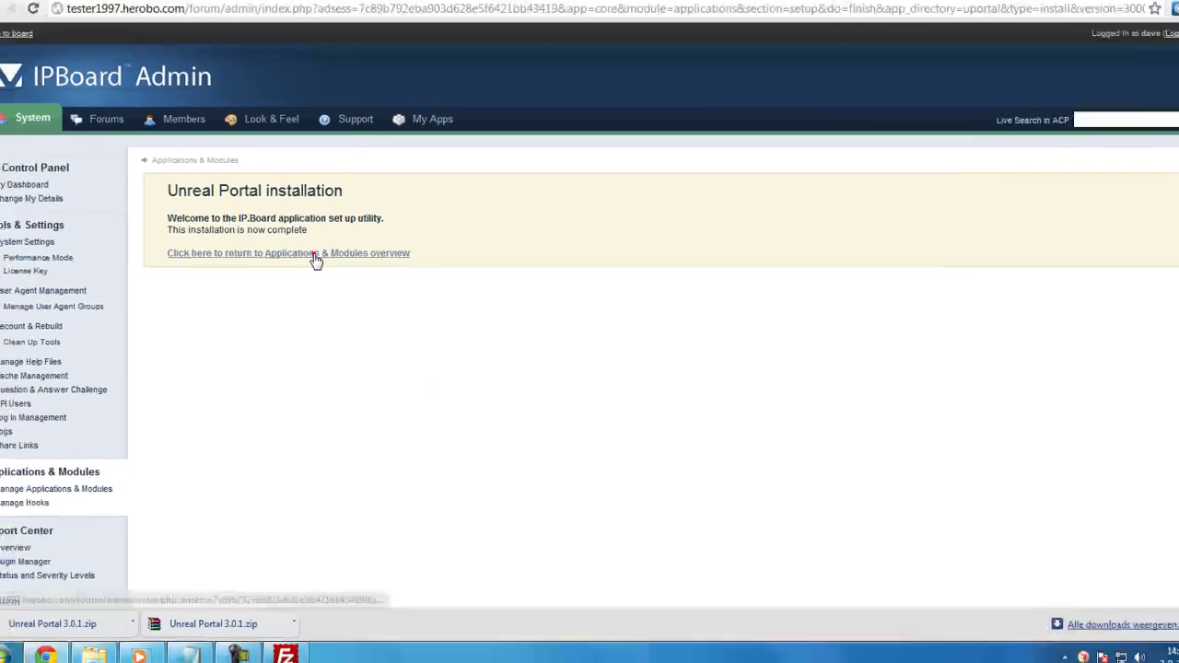
click(321, 265)
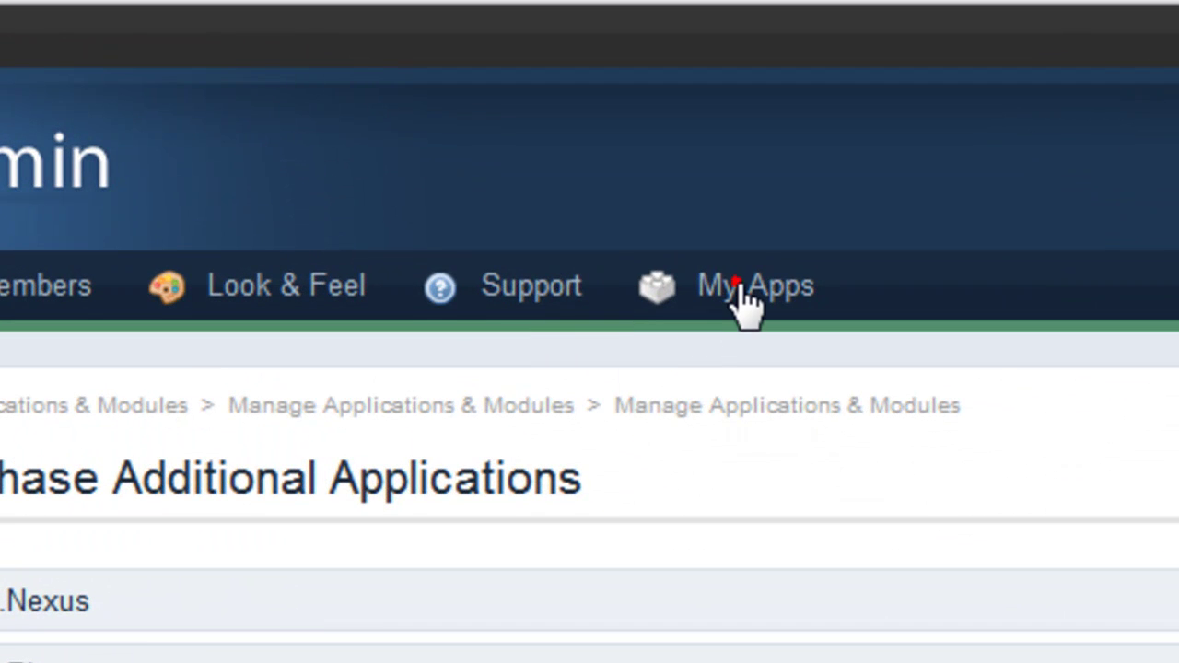
Open Portal Main settings, leave the portal poll unset, and save with Edit Portal
mouse_move(746, 299)
click(802, 434)
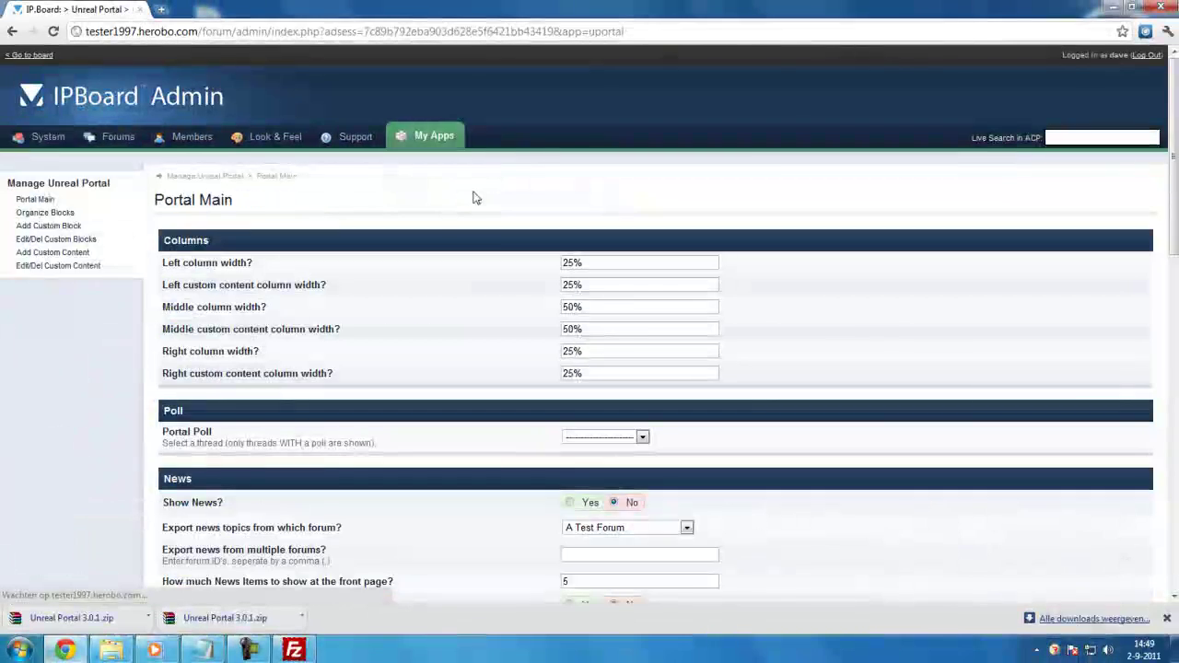
scroll(642, 326, down, 2)
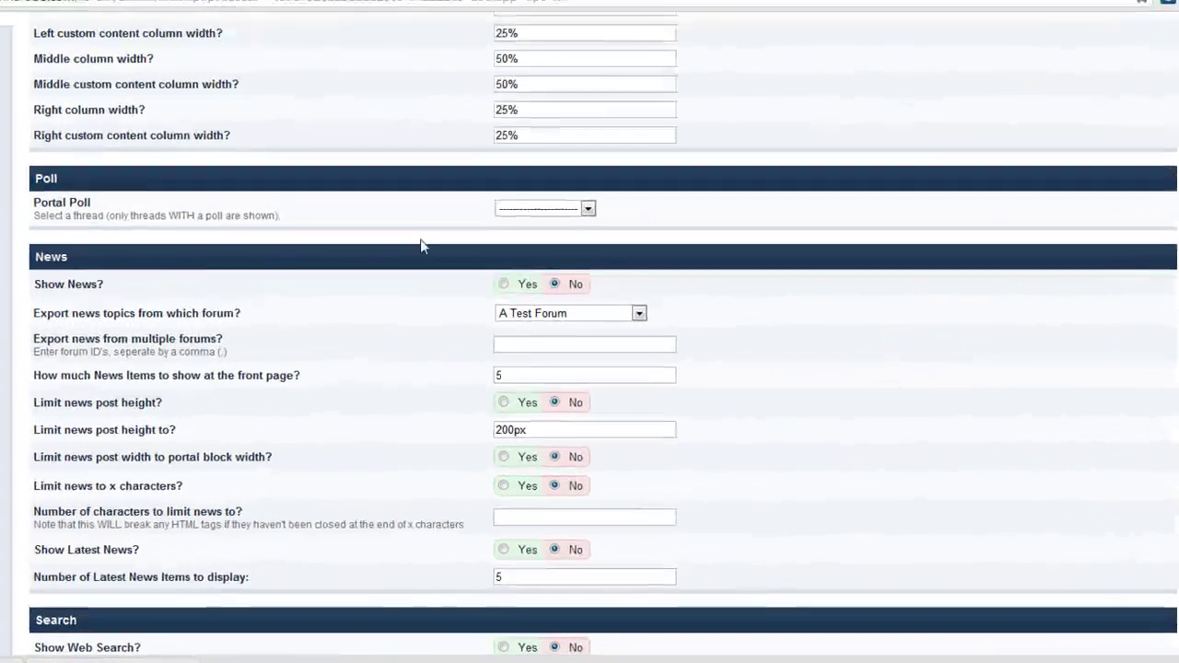
click(518, 210)
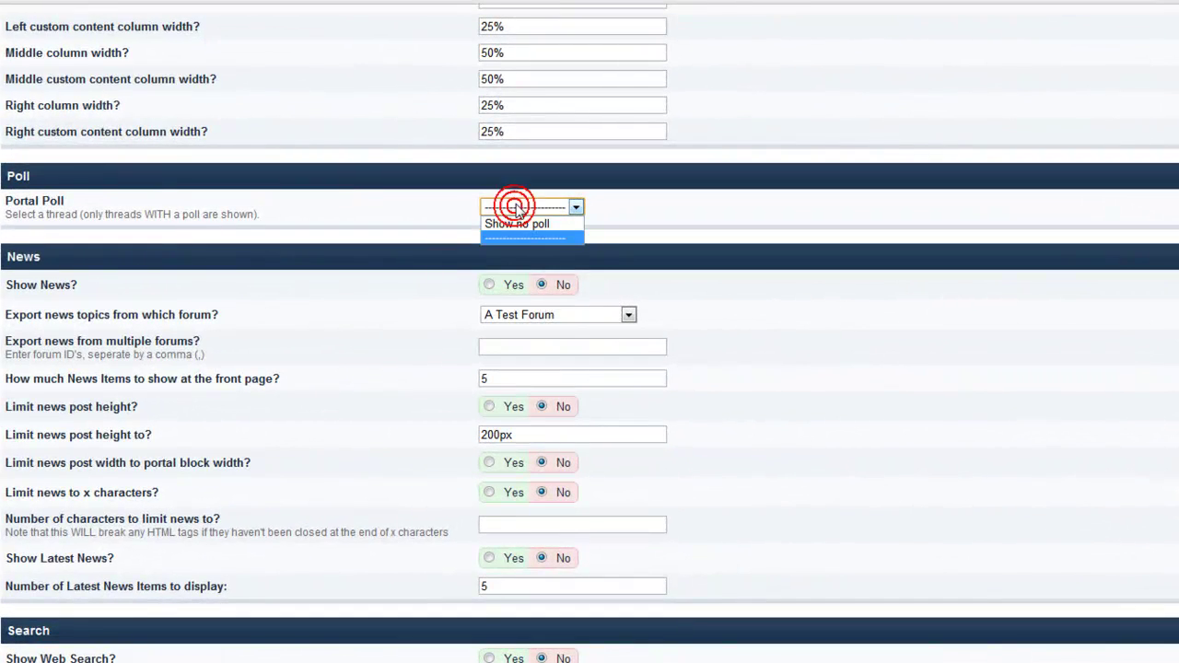
click(519, 208)
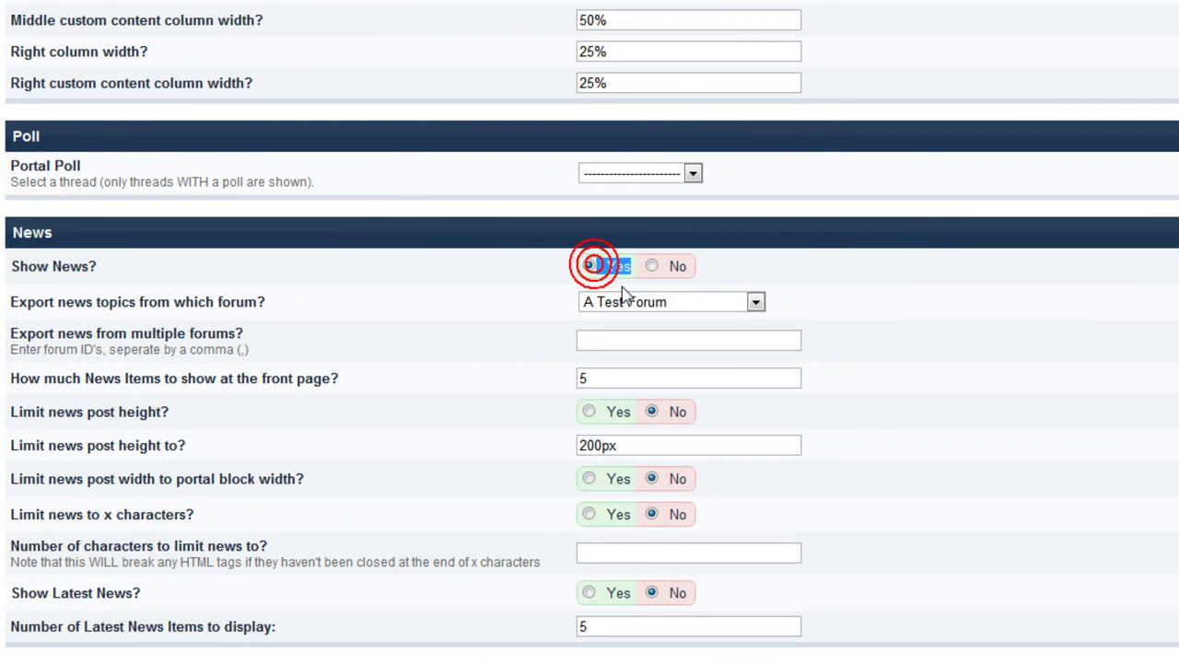
scroll(684, 376, down, 2)
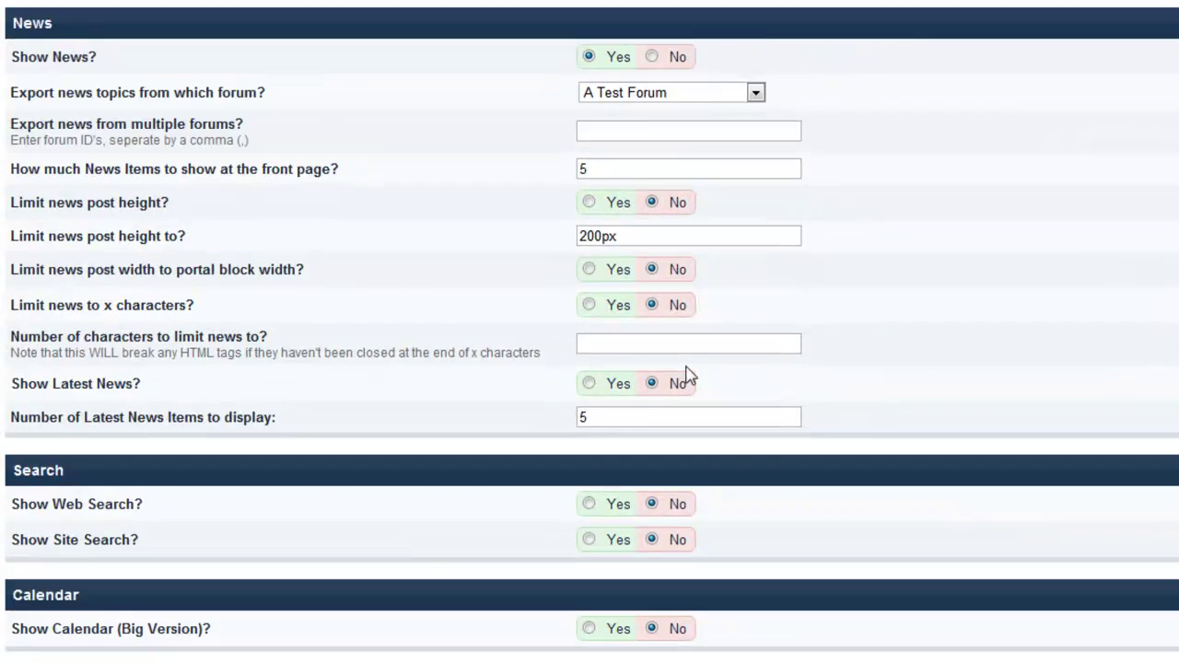
scroll(686, 373, down, 2)
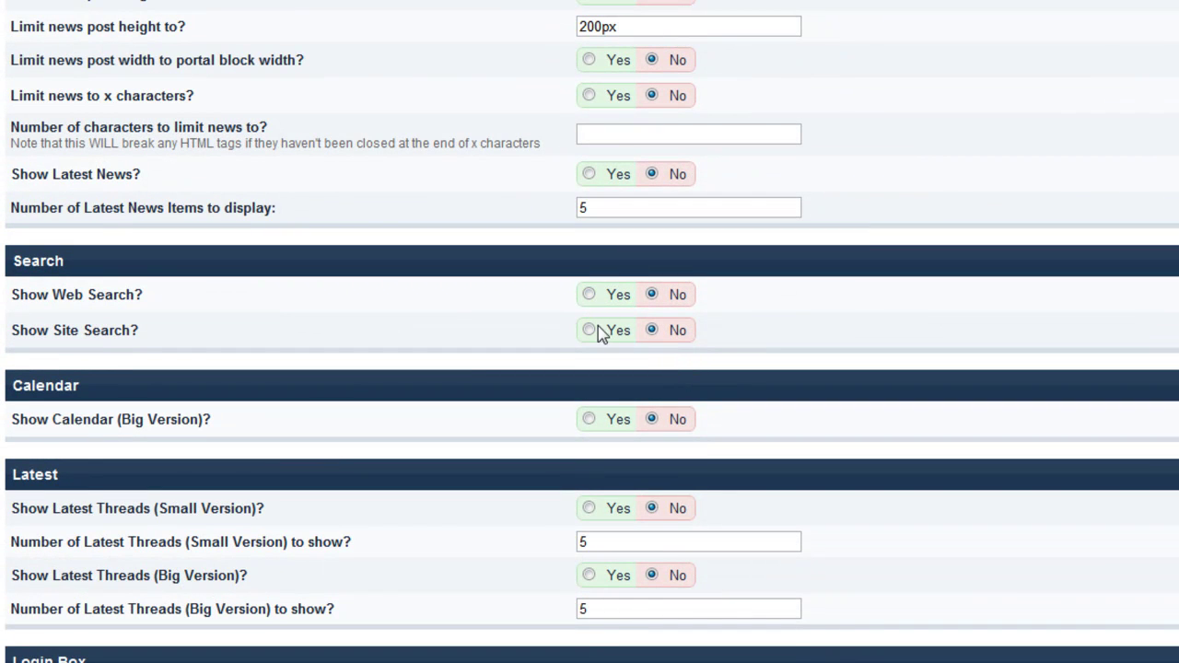
scroll(593, 328, down, 1)
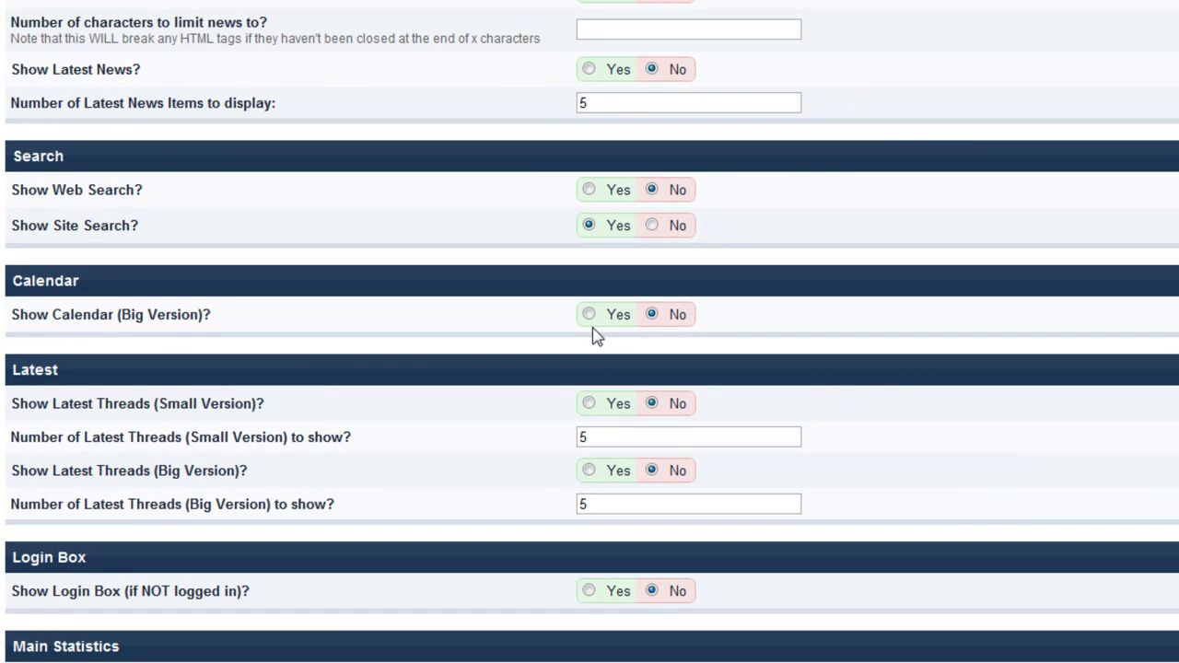
scroll(592, 336, down, 1)
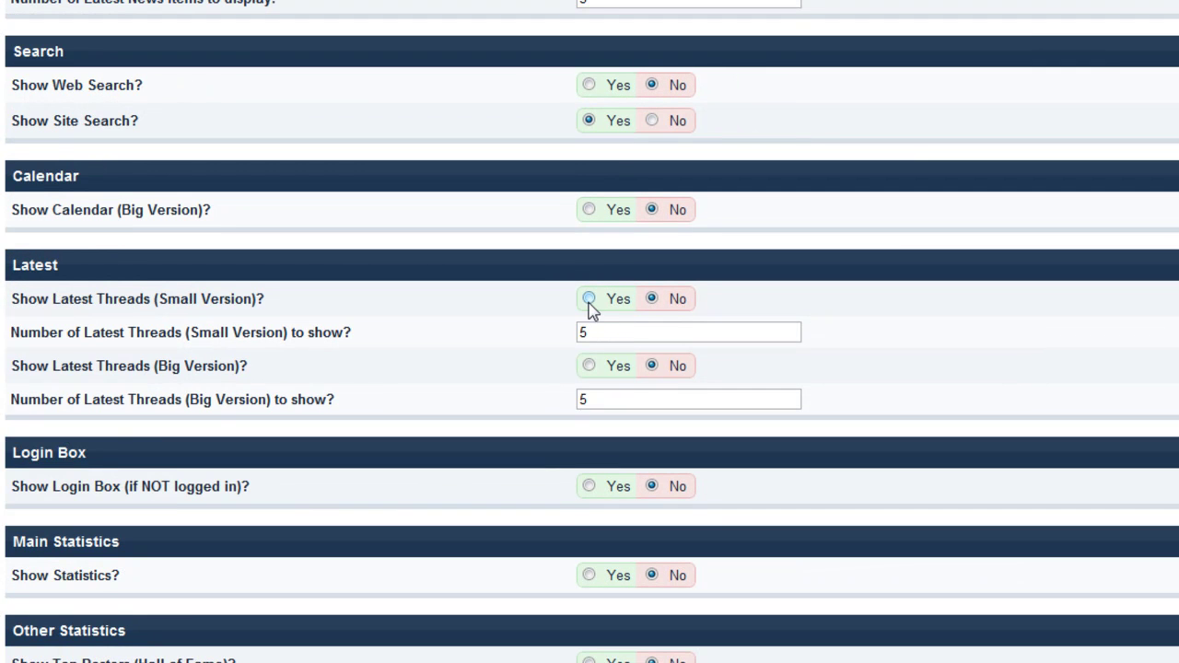
scroll(590, 307, down, 2)
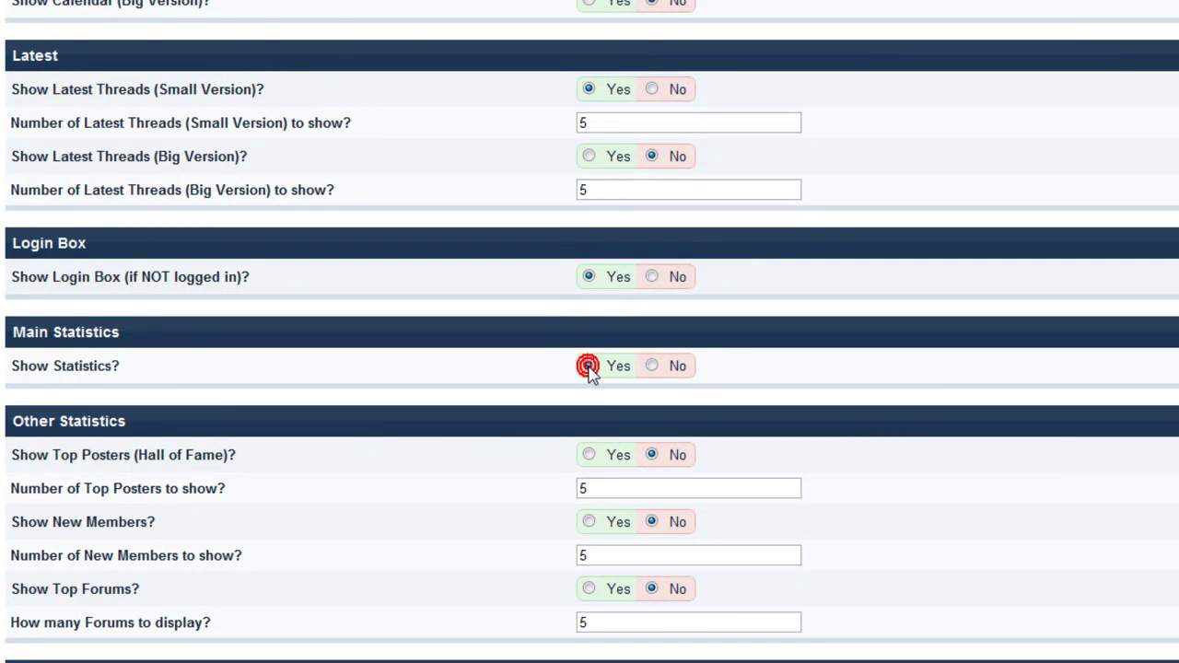
scroll(588, 373, down, 2)
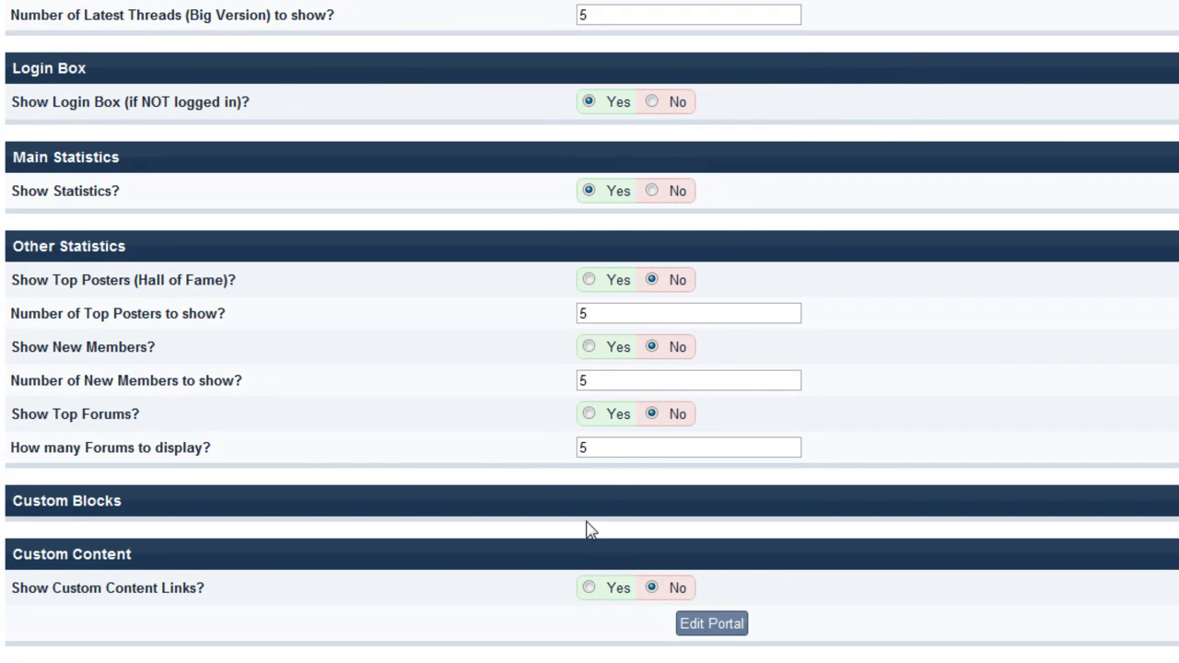
click(711, 634)
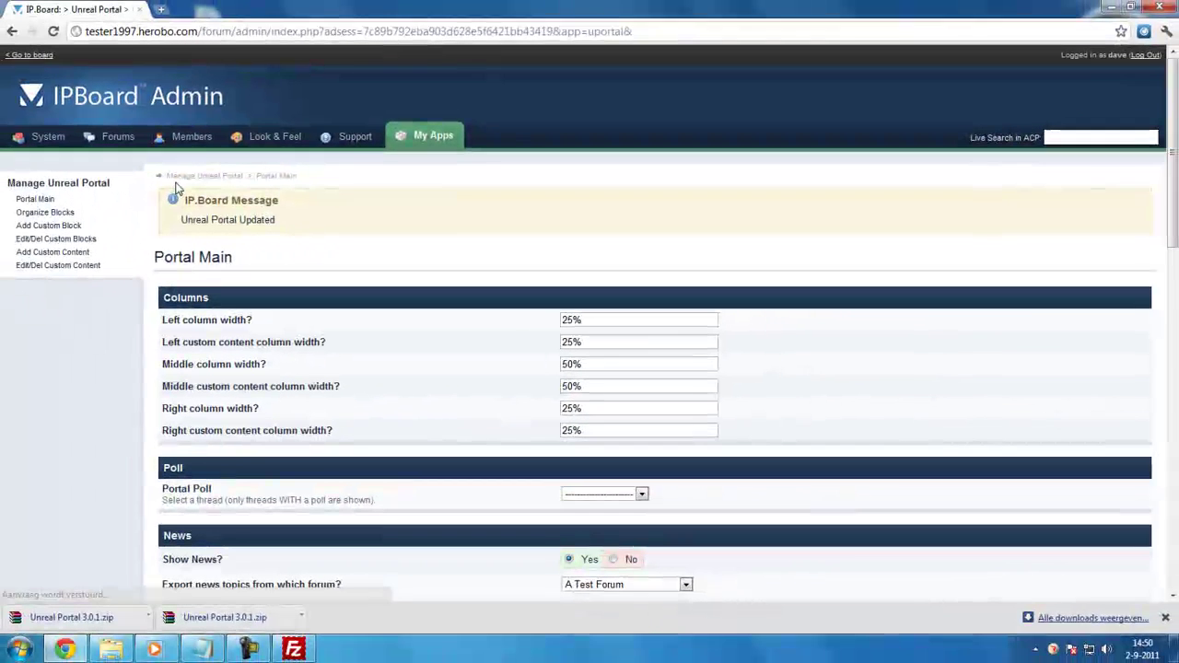
Check the live Unreal Portal page in a new forum tab, then switch back to the admin tab
click(30, 55)
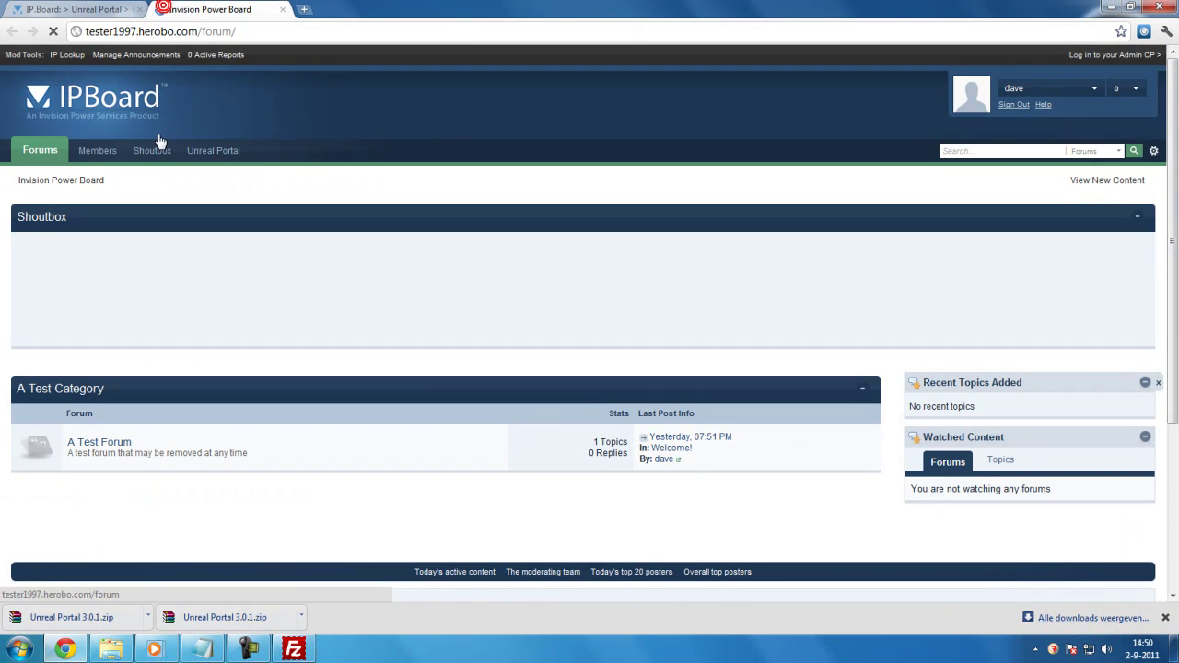
click(213, 152)
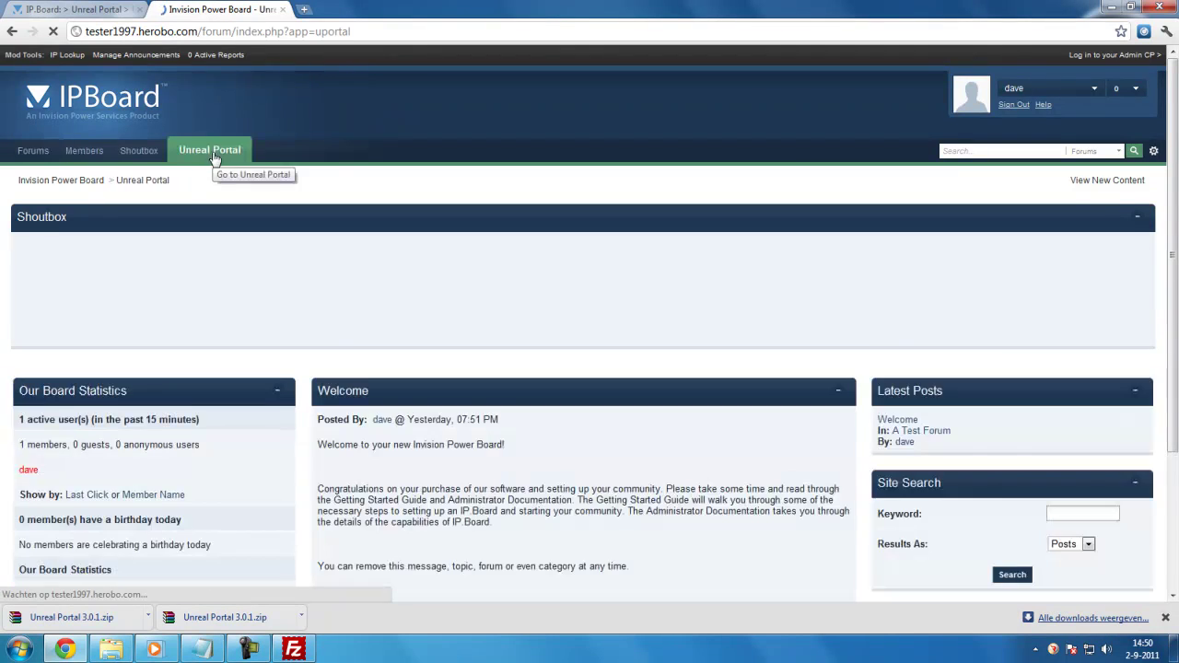
scroll(257, 211, down, 3)
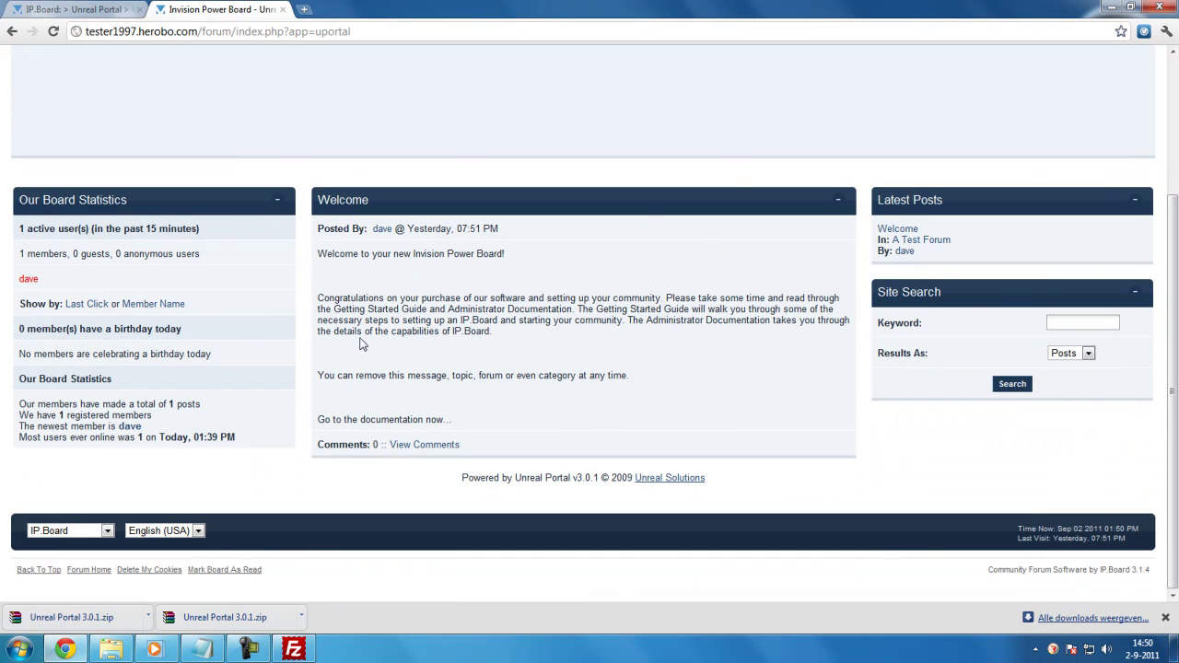
click(118, 8)
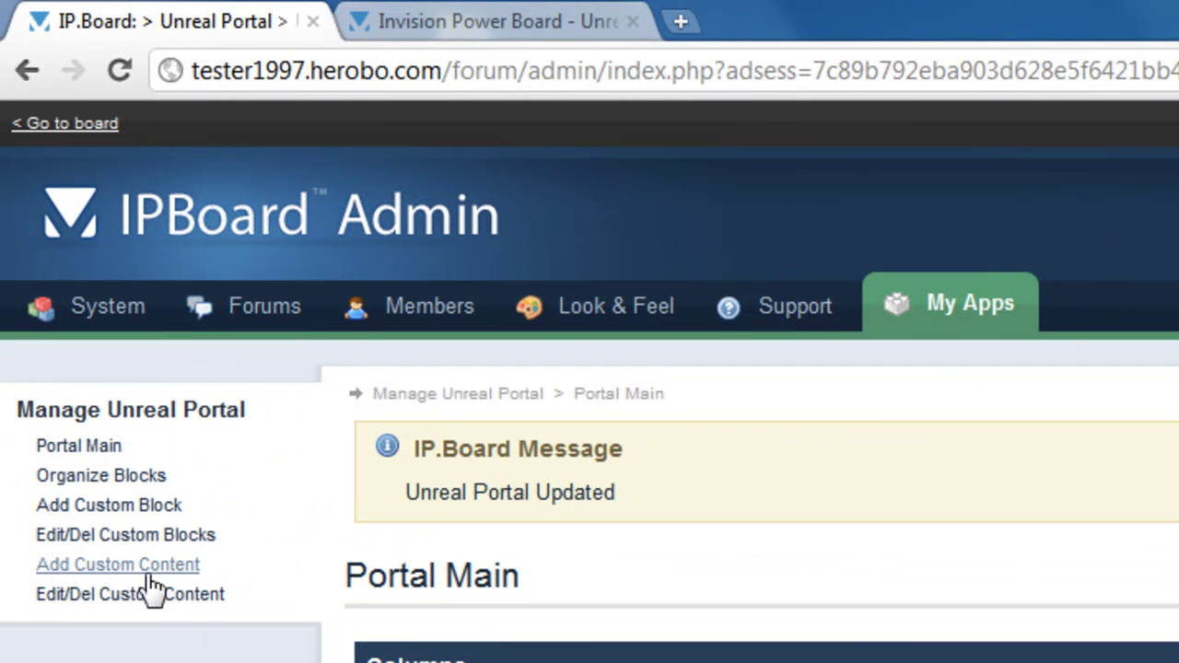
Replace the template with 'Here your code will be for a custom block.', title it 'Custom block title', and add it
click(123, 507)
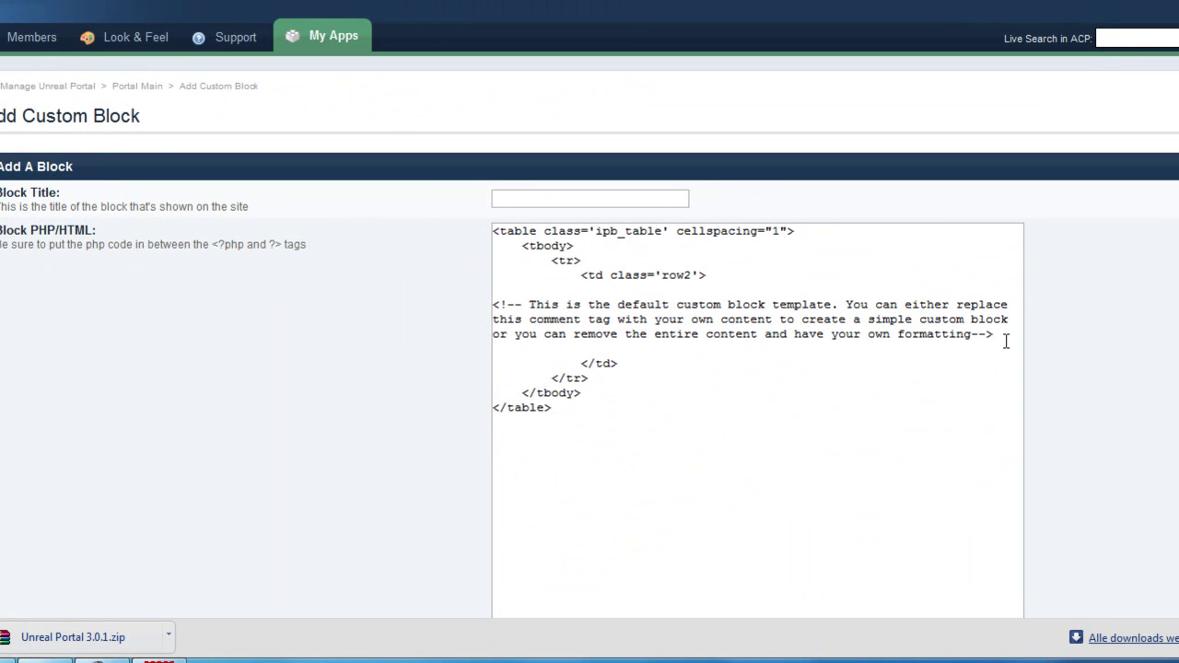
drag(1006, 341, 462, 310)
text(Here your code will be for a custom block.)
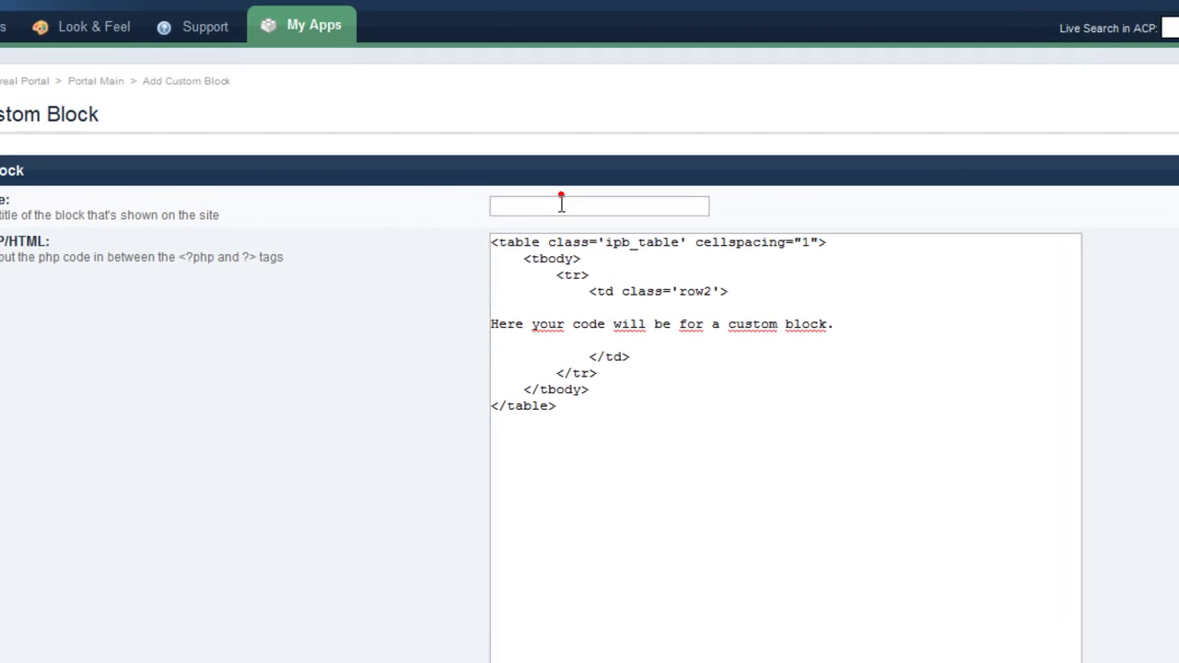
click(551, 200)
text(Custom bl)
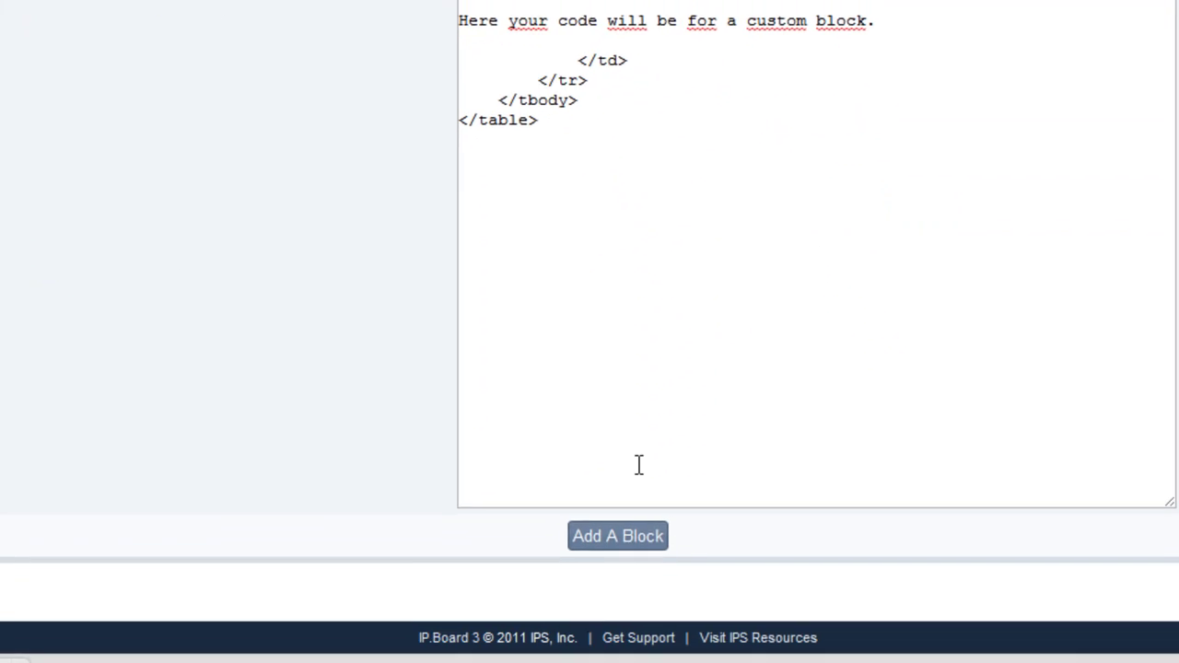
click(639, 516)
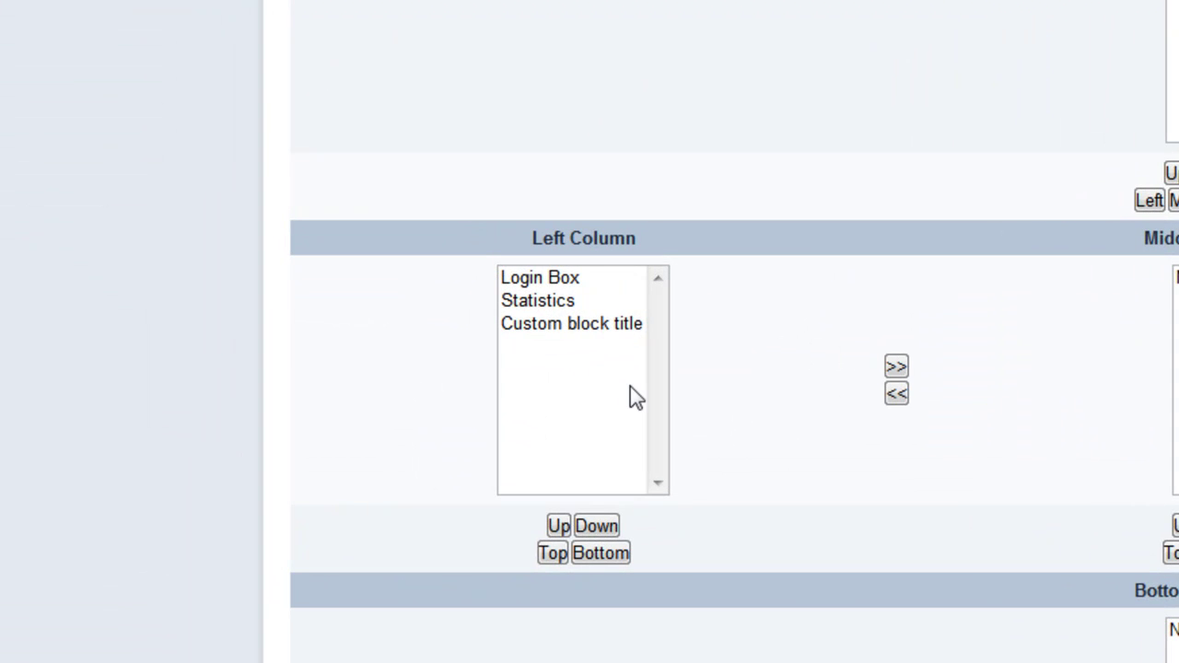
Move Custom block title from the left column through the middle into the Right Column, then return to the portal page
click(424, 585)
scroll(664, 412, down, 2)
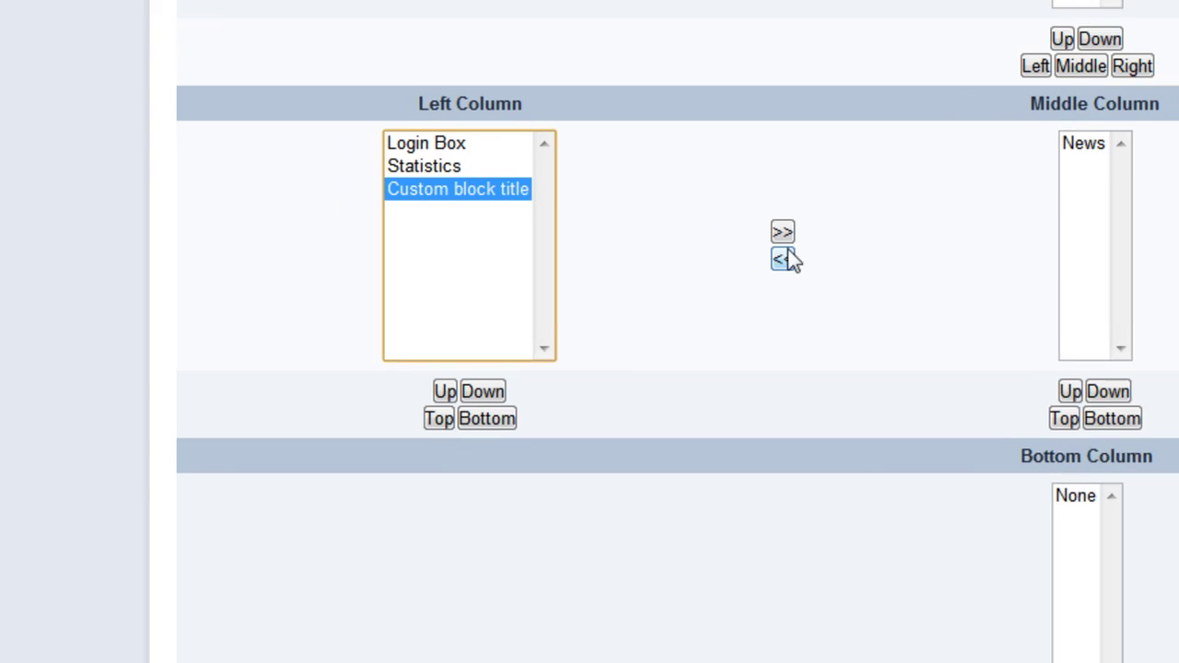
click(896, 227)
click(564, 188)
click(261, 253)
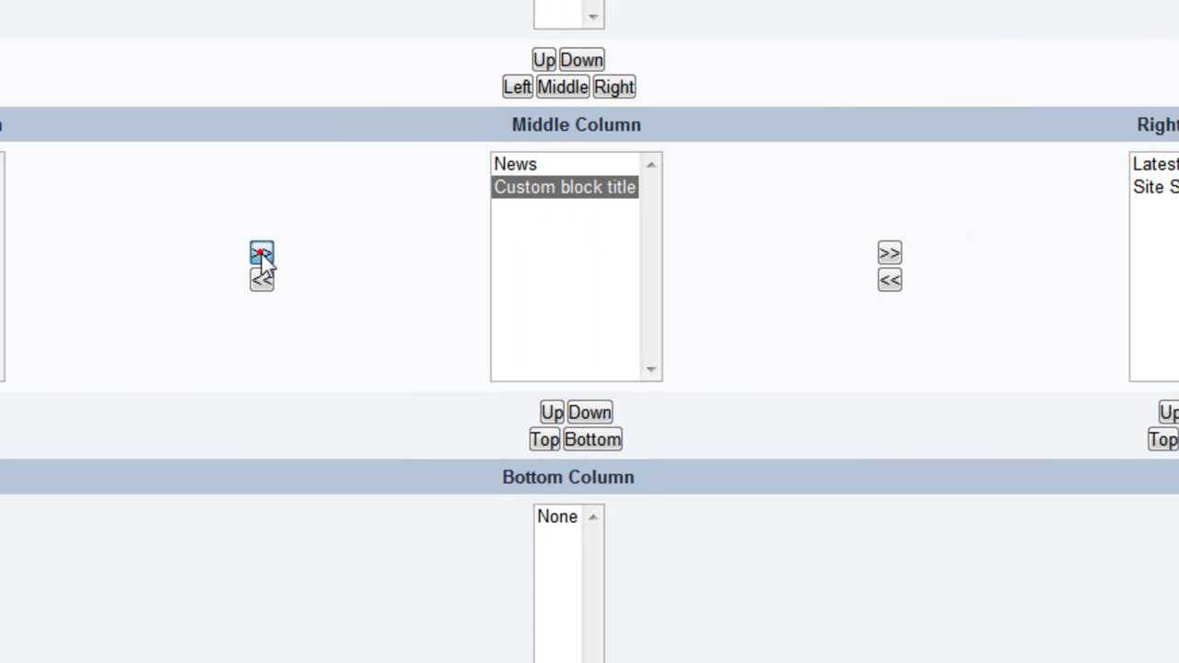
click(628, 195)
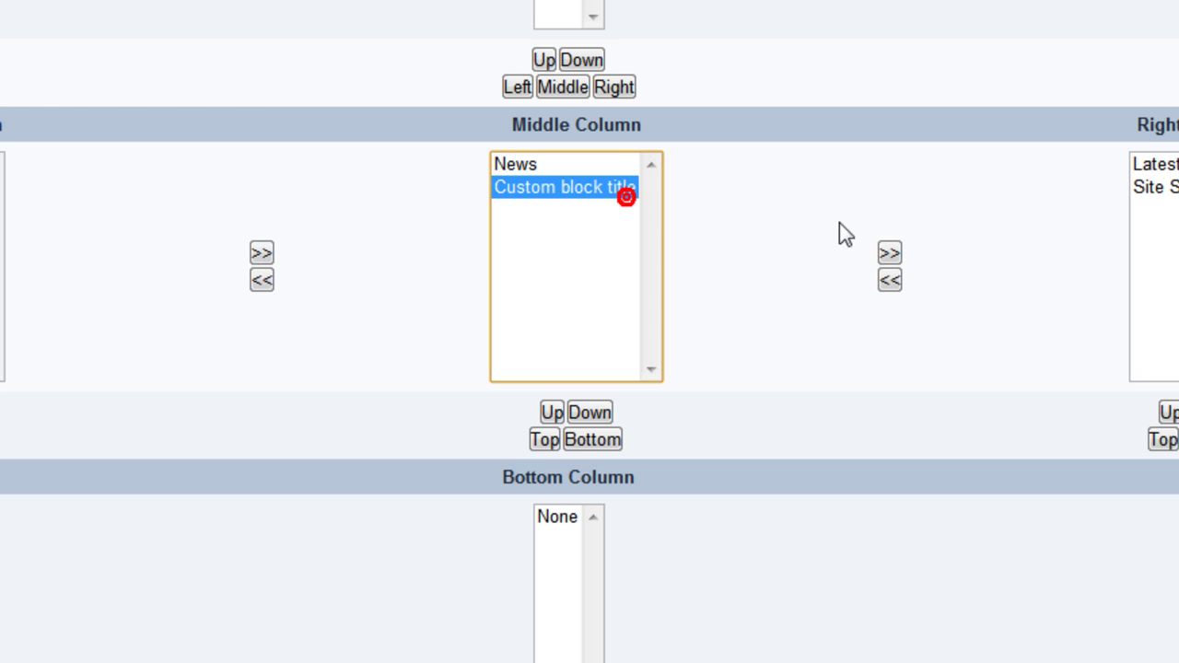
click(889, 255)
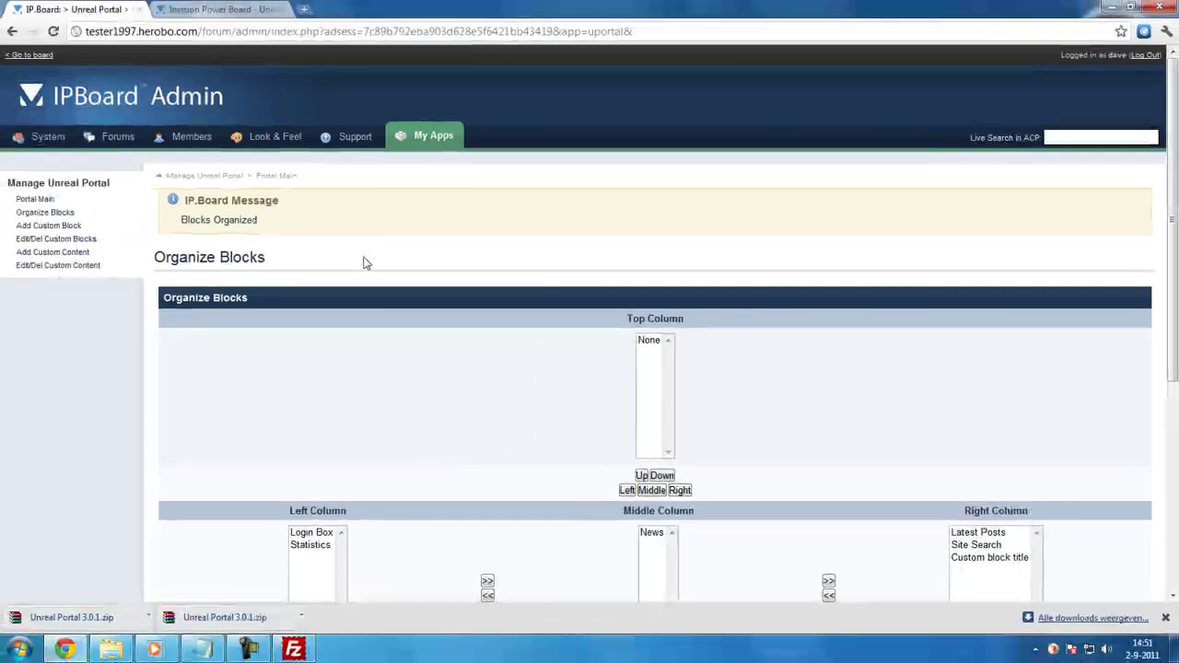
click(246, 14)
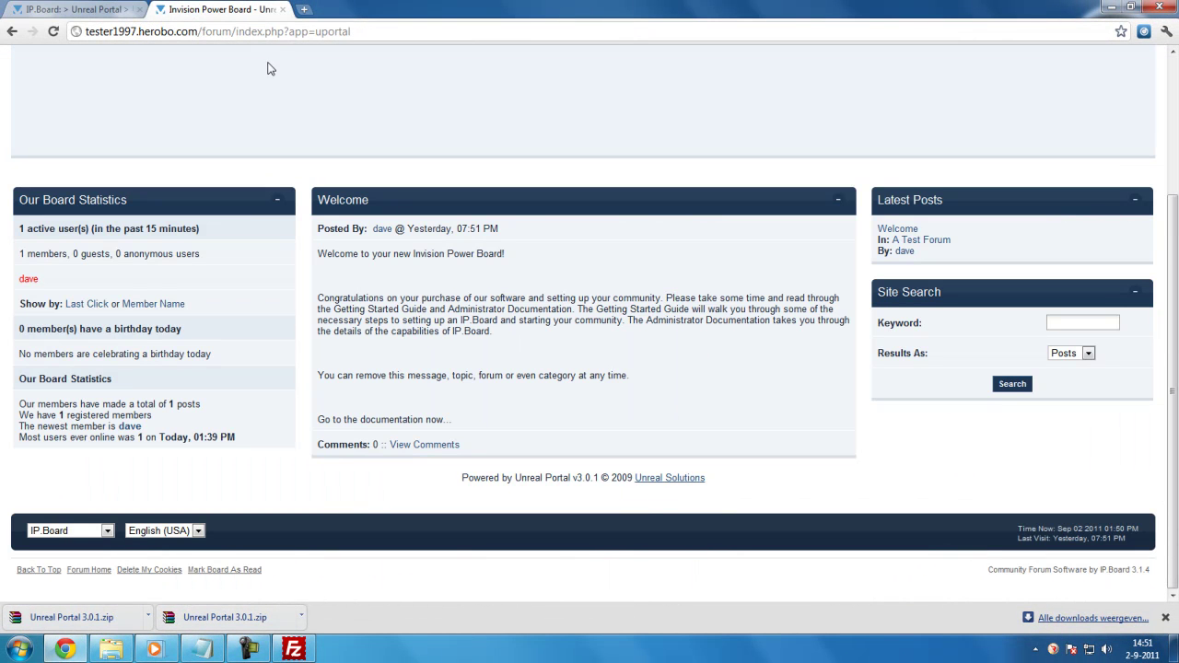
Reload the portal and scroll down to find the new Custom block title block
click(54, 32)
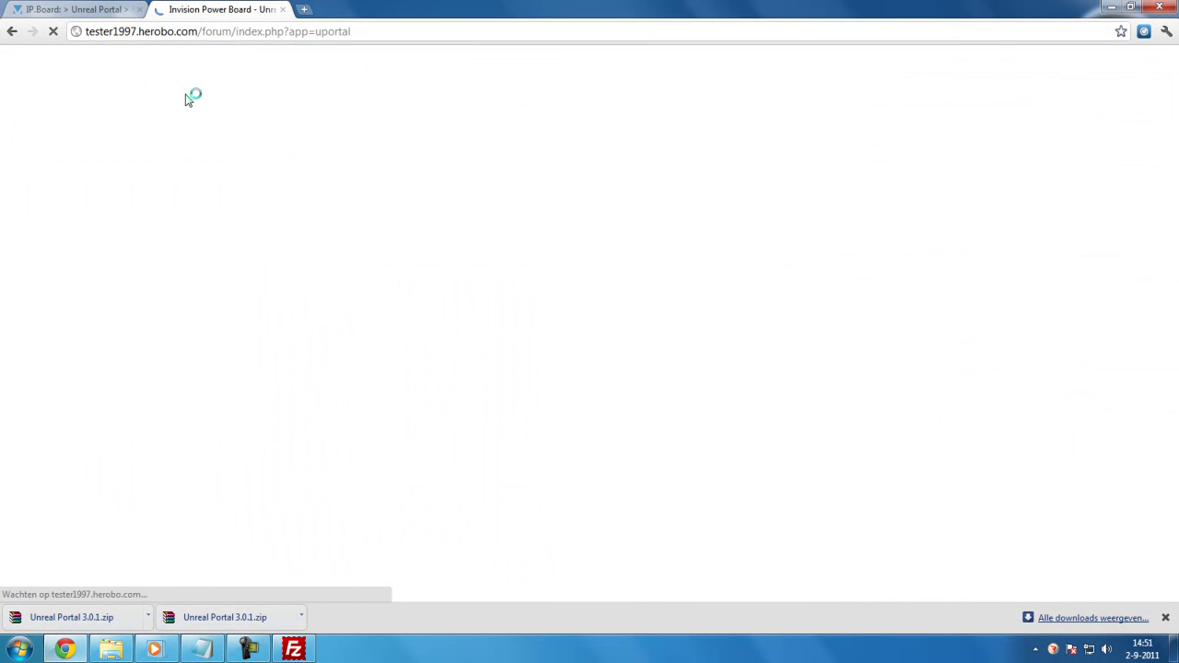
scroll(264, 137, down, 10)
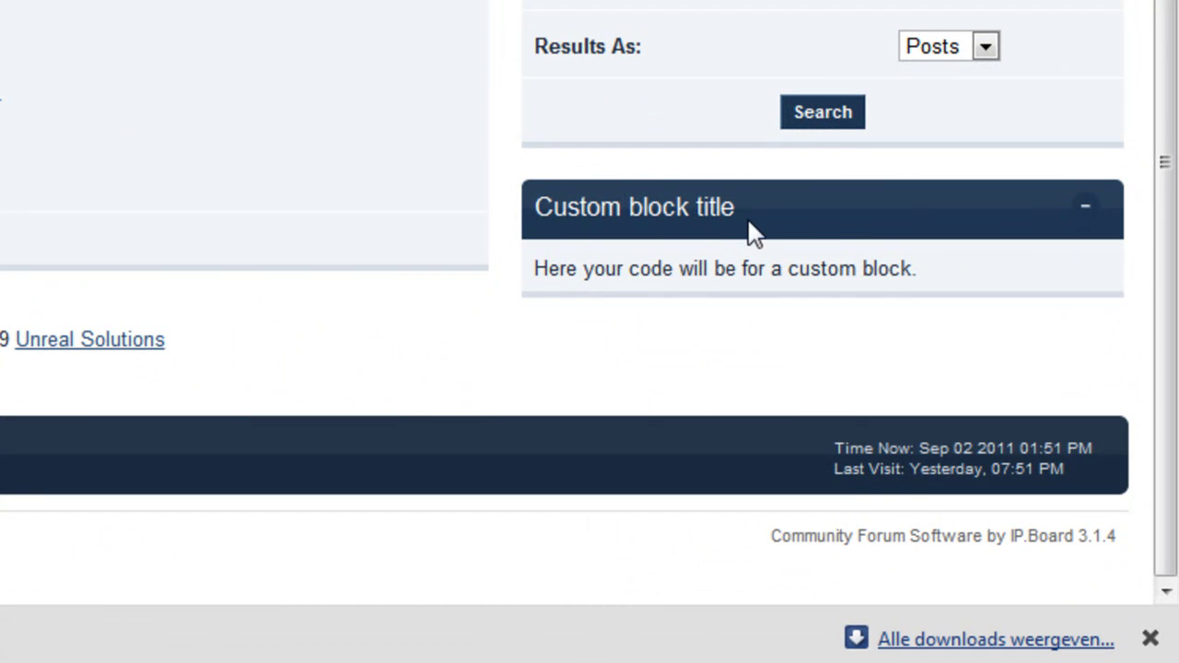
drag(939, 288, 520, 279)
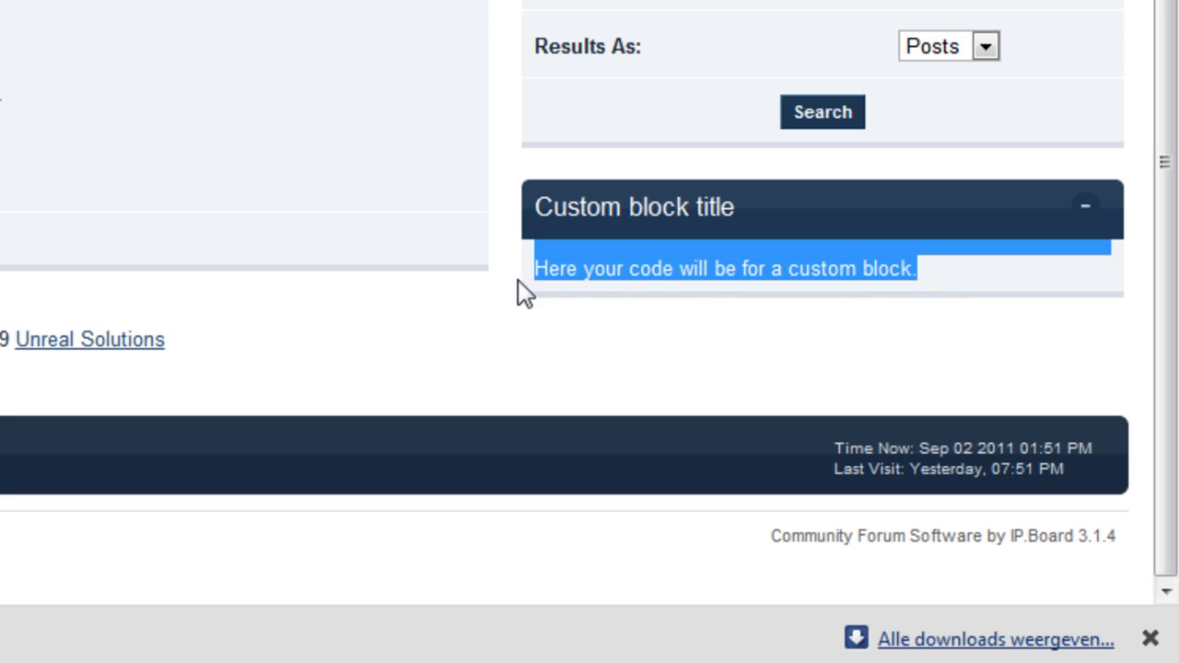
click(519, 278)
Collapse, expand and collapse the Custom block title block, leaving it collapsed
click(1085, 226)
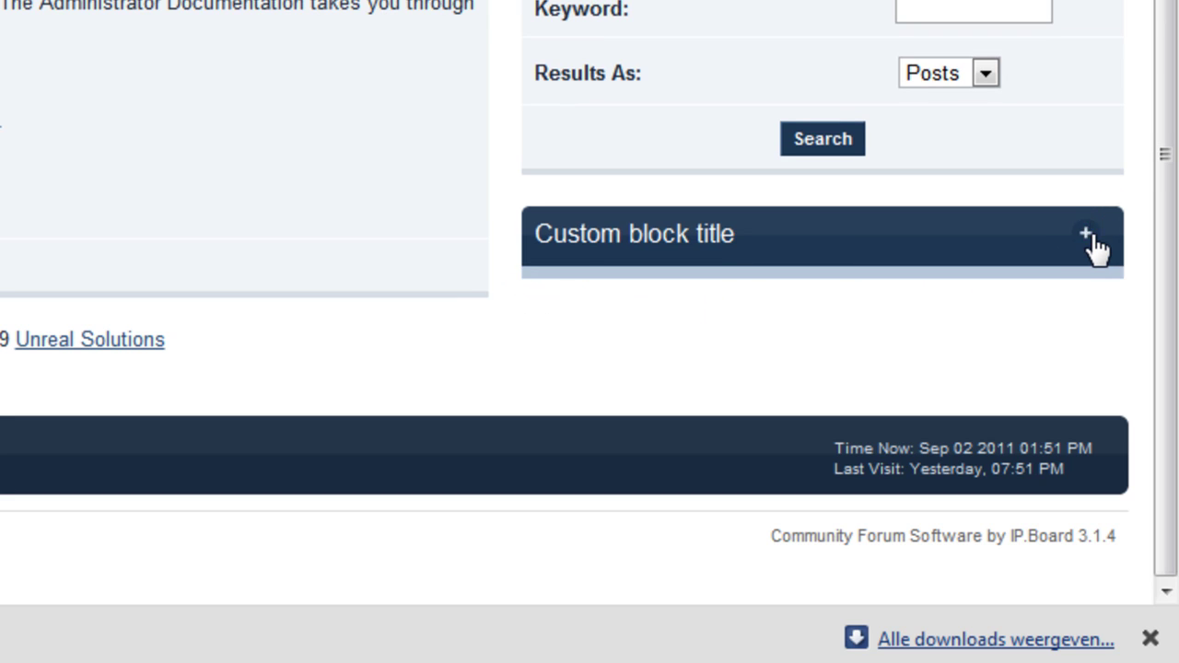
click(1094, 243)
click(1092, 241)
scroll(1088, 237, up, 4)
scroll(972, 249, down, 2)
scroll(973, 250, up, 2)
scroll(590, 369, down, 2)
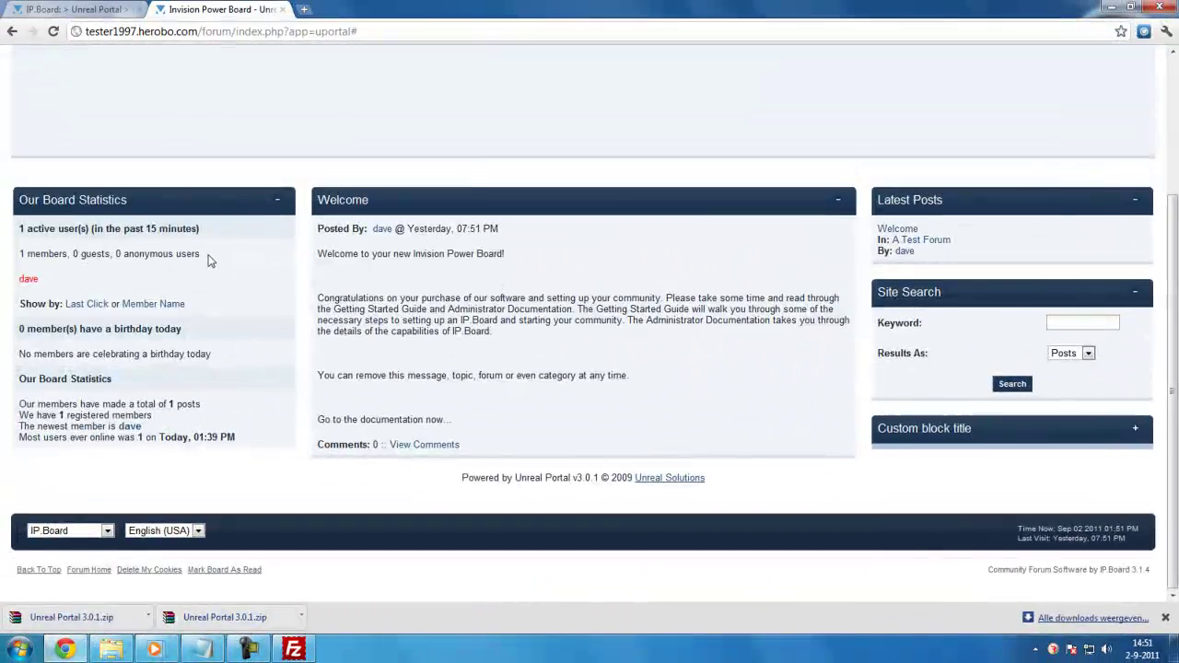
scroll(210, 260, up, 3)
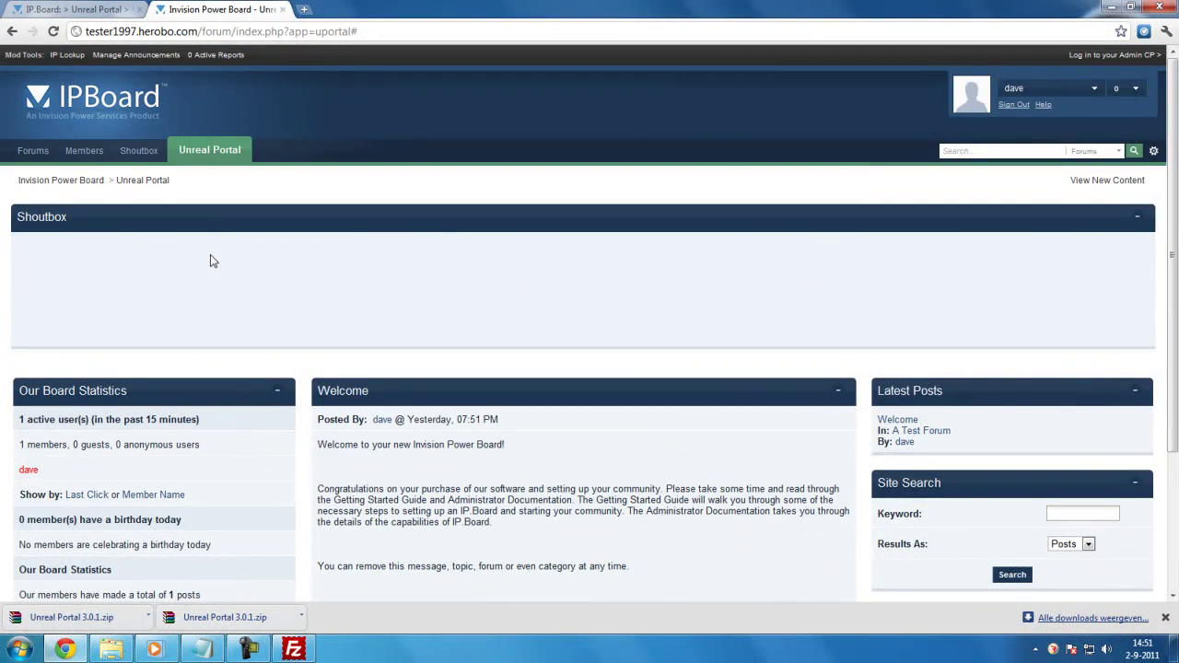
scroll(211, 261, down, 1)
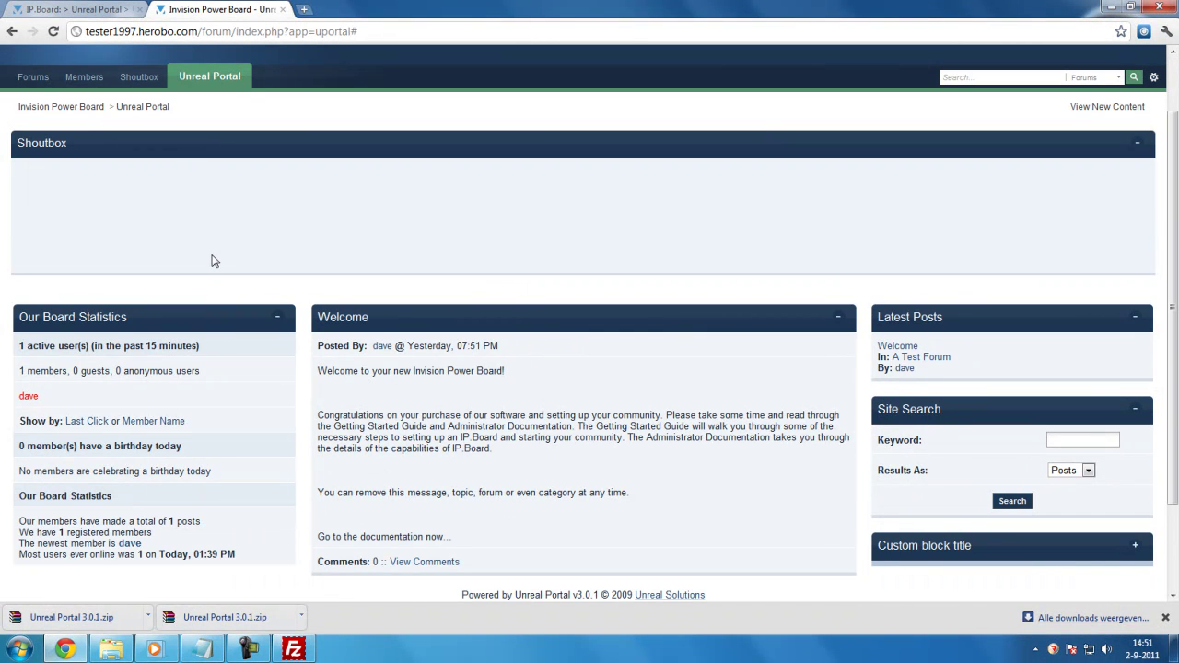